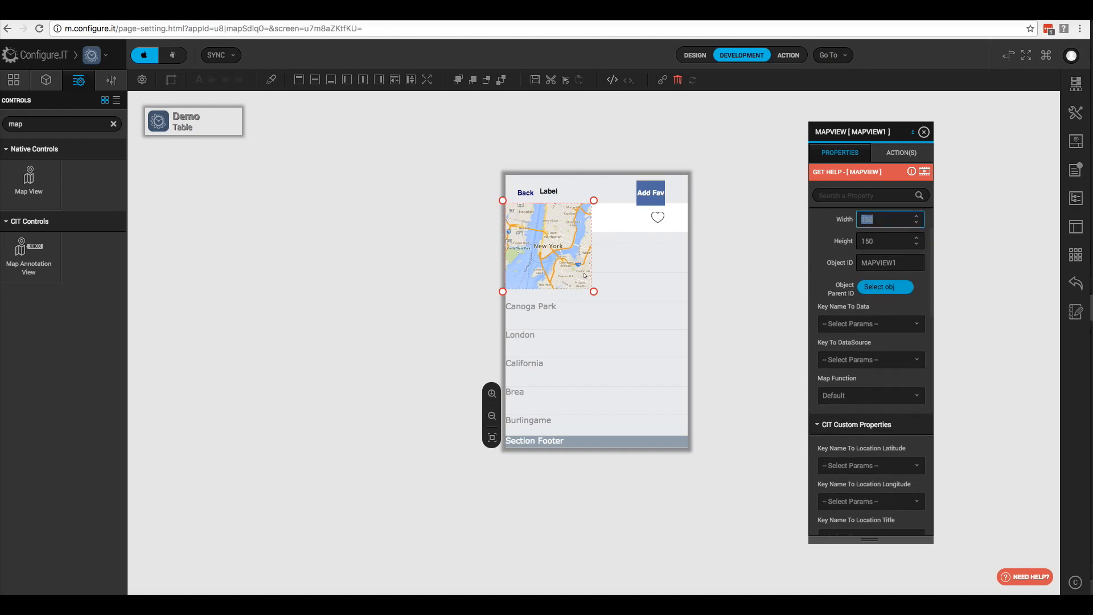
- Size the map view to 320 wide, filling the screen below the header, and keep its map function at Default
text(320)
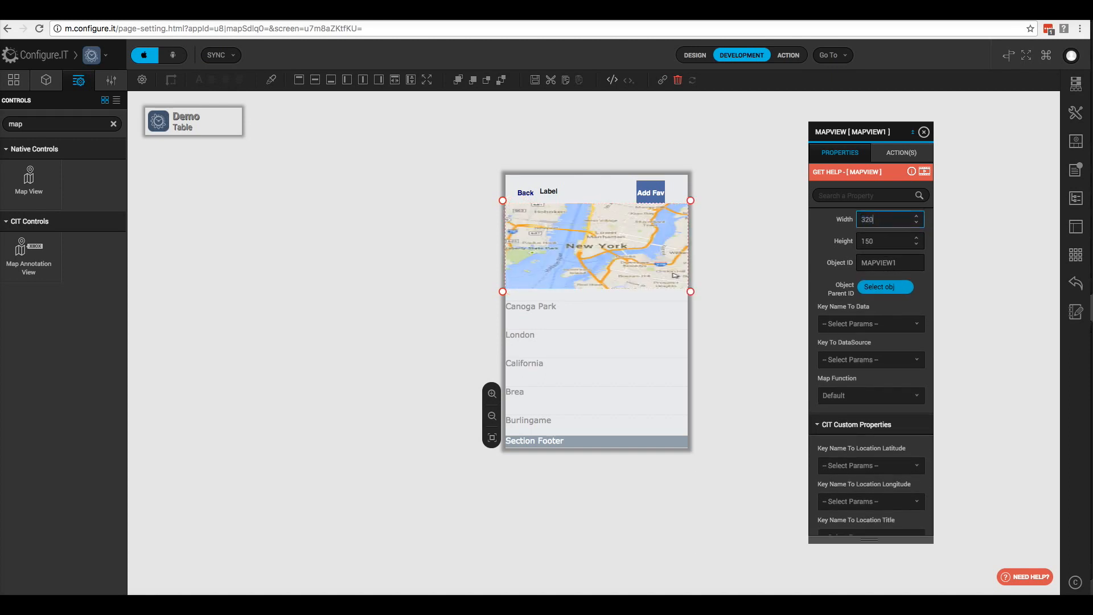
key(Tab)
text(150)
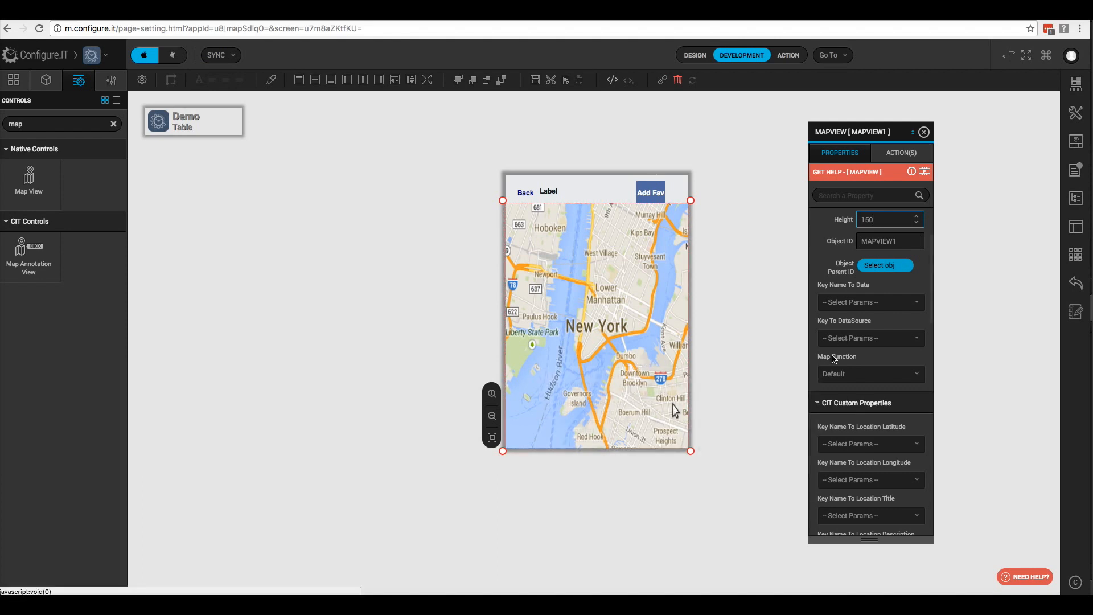
click(837, 374)
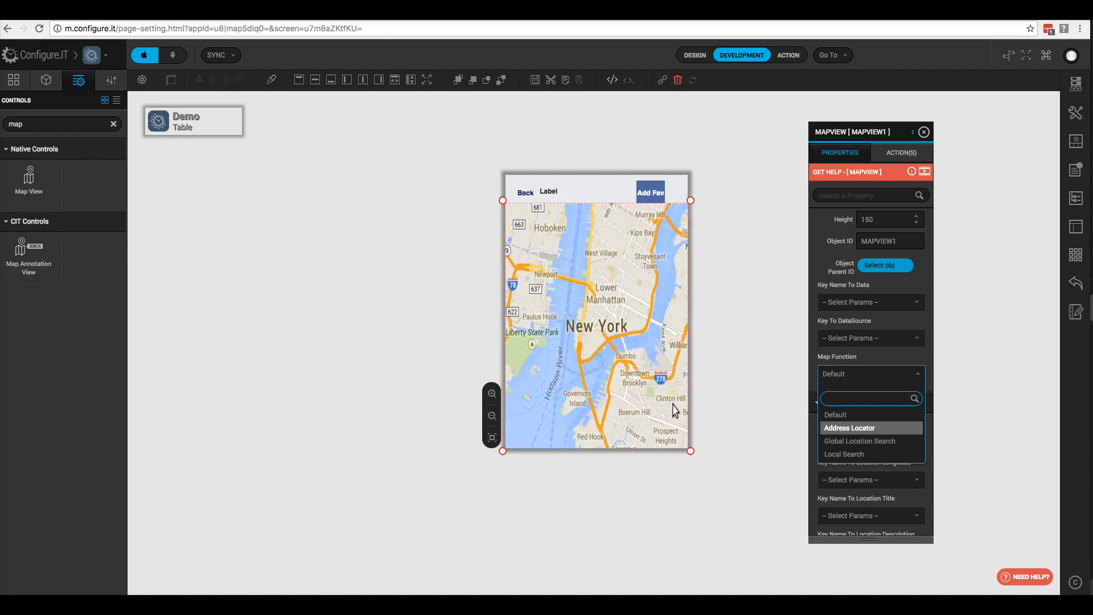
click(846, 421)
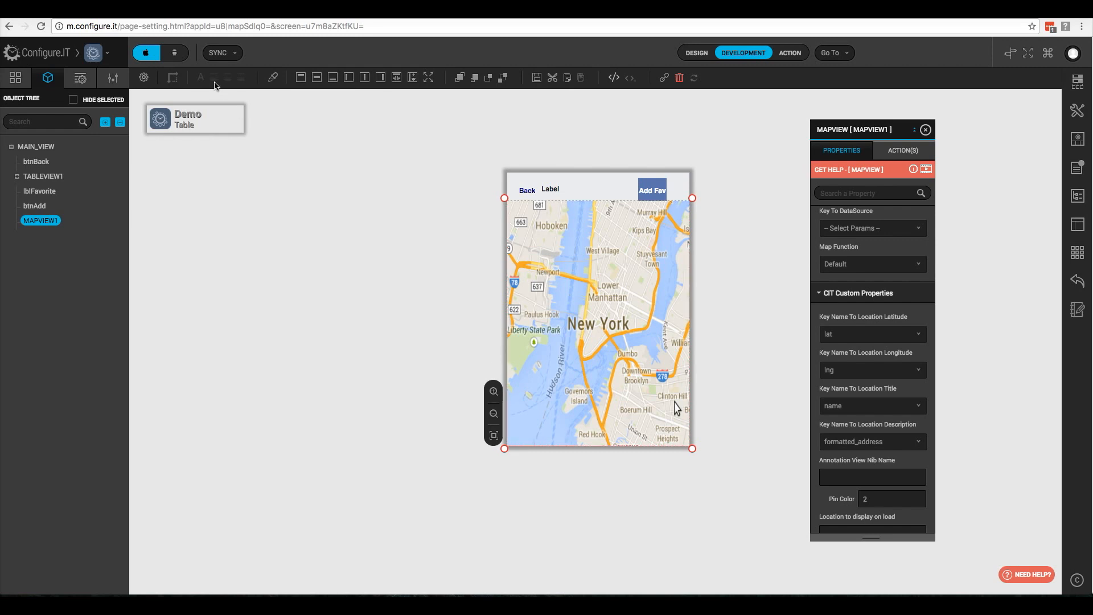
- Switch to the Google City API page, debug the API and examine the fields in its response
click(166, 12)
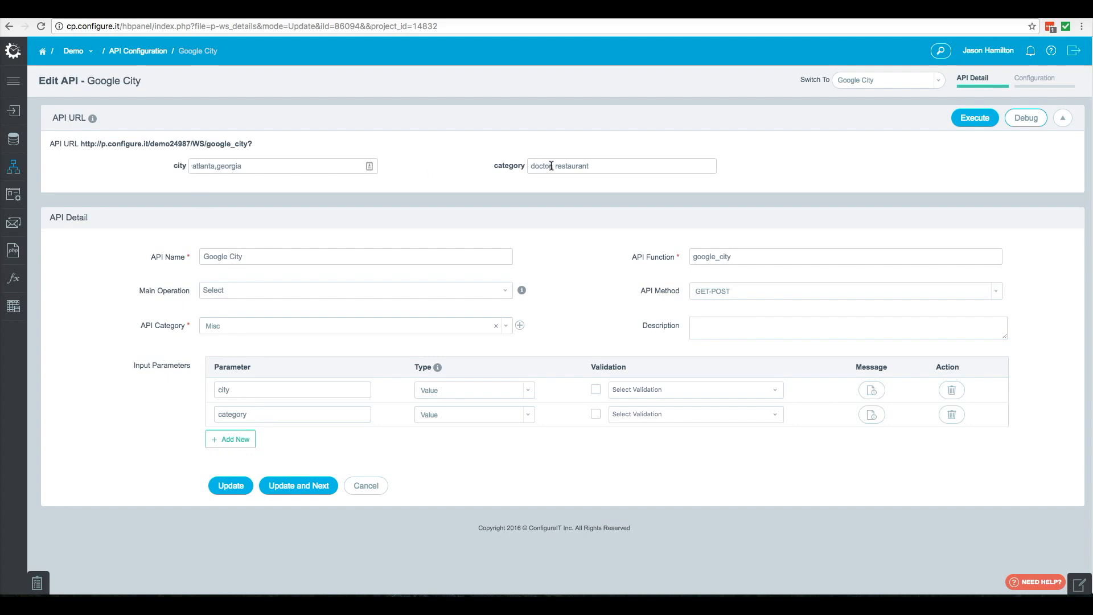
click(1027, 120)
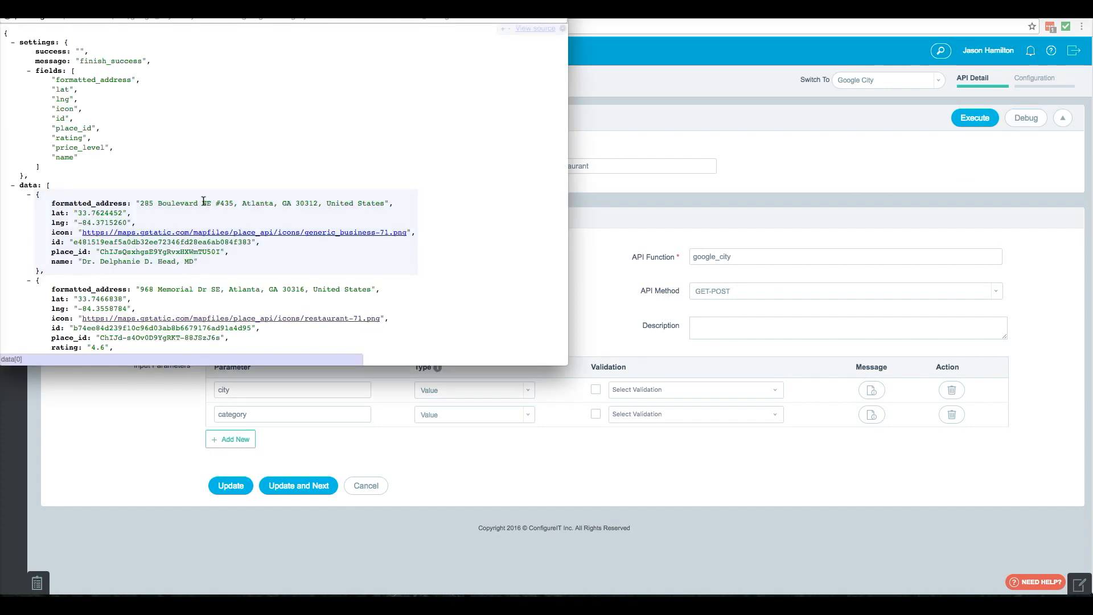
scroll(125, 204, down, 3)
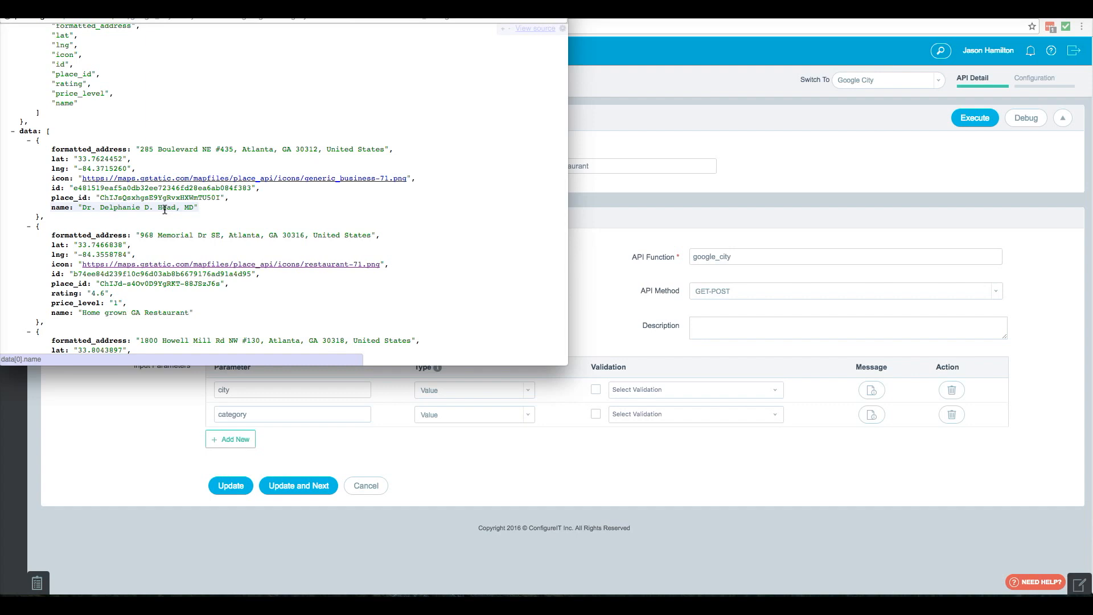
scroll(282, 261, up, 2)
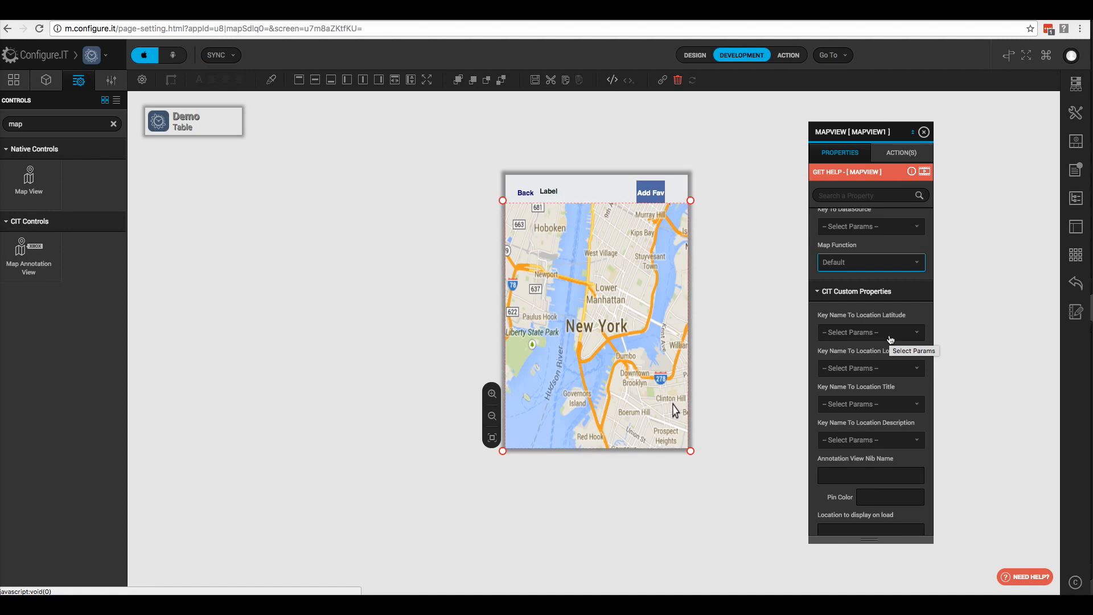
- Assign the GOOGLE_CITY keys lat and lng to the map view's location latitude and longitude
click(890, 336)
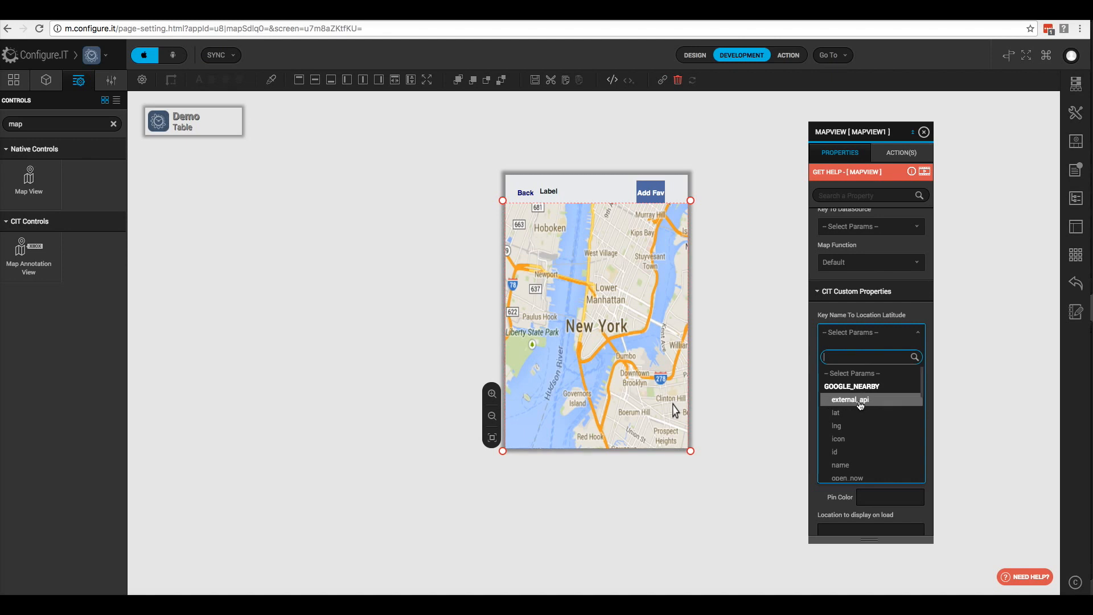
scroll(860, 414, down, 5)
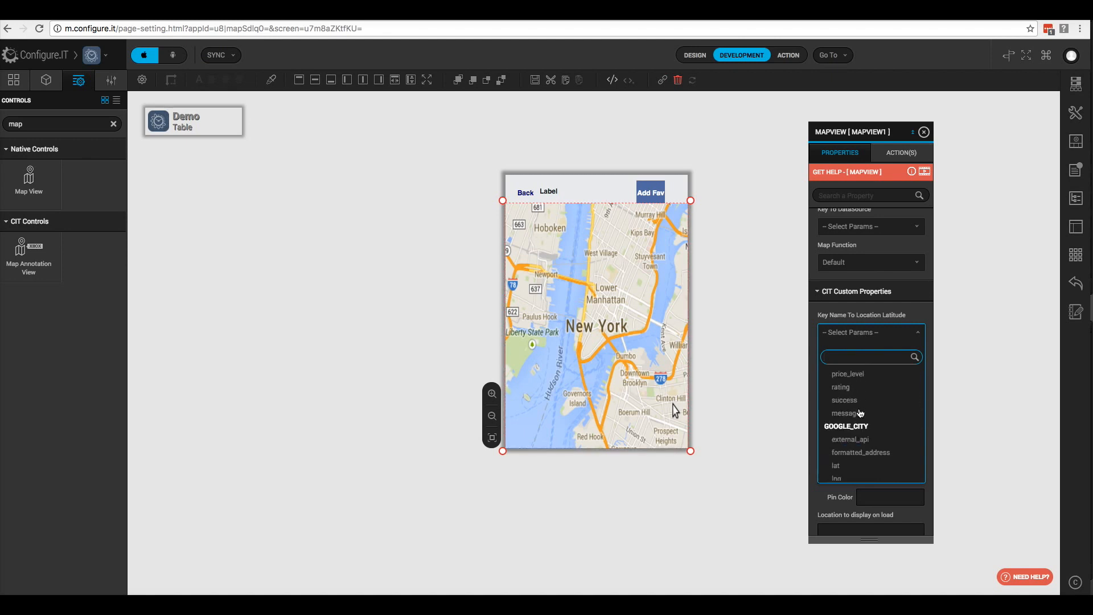
scroll(860, 414, down, 5)
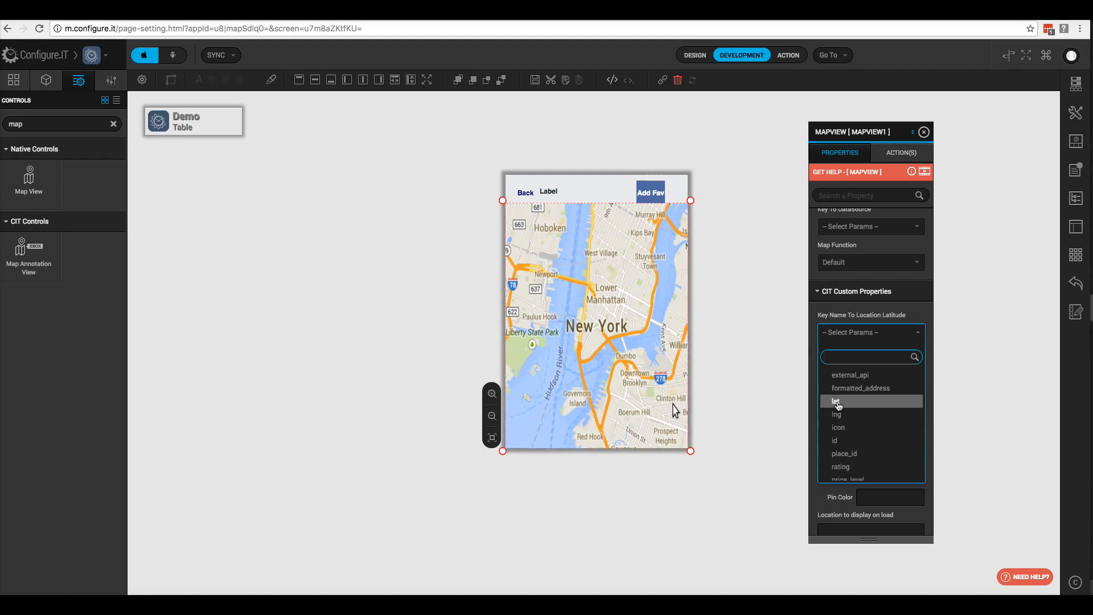
click(840, 401)
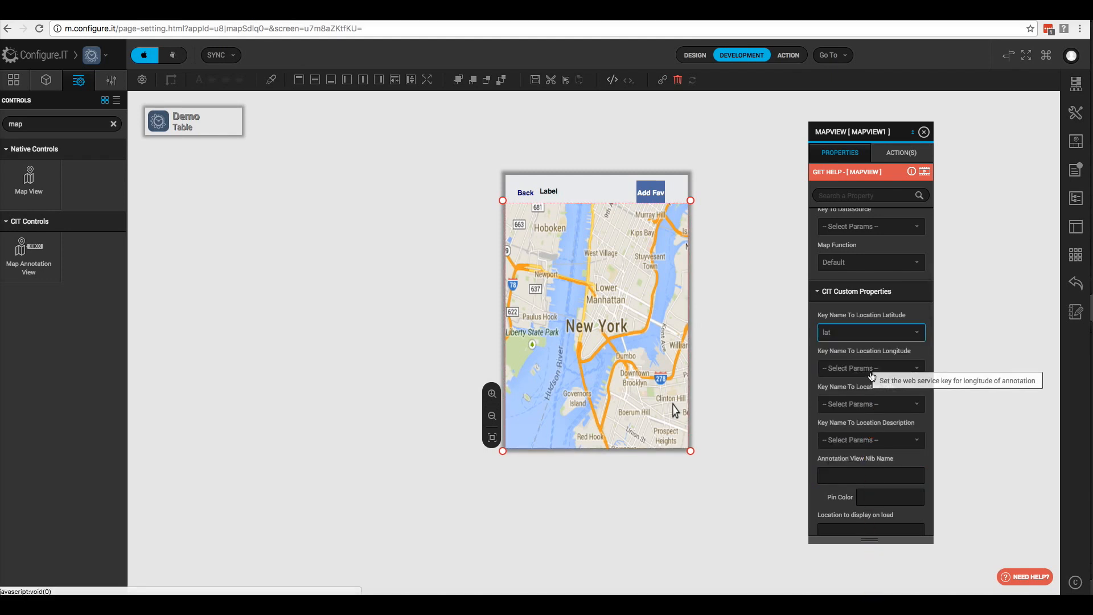
click(875, 370)
scroll(859, 441, down, 2)
scroll(856, 450, up, 2)
click(859, 487)
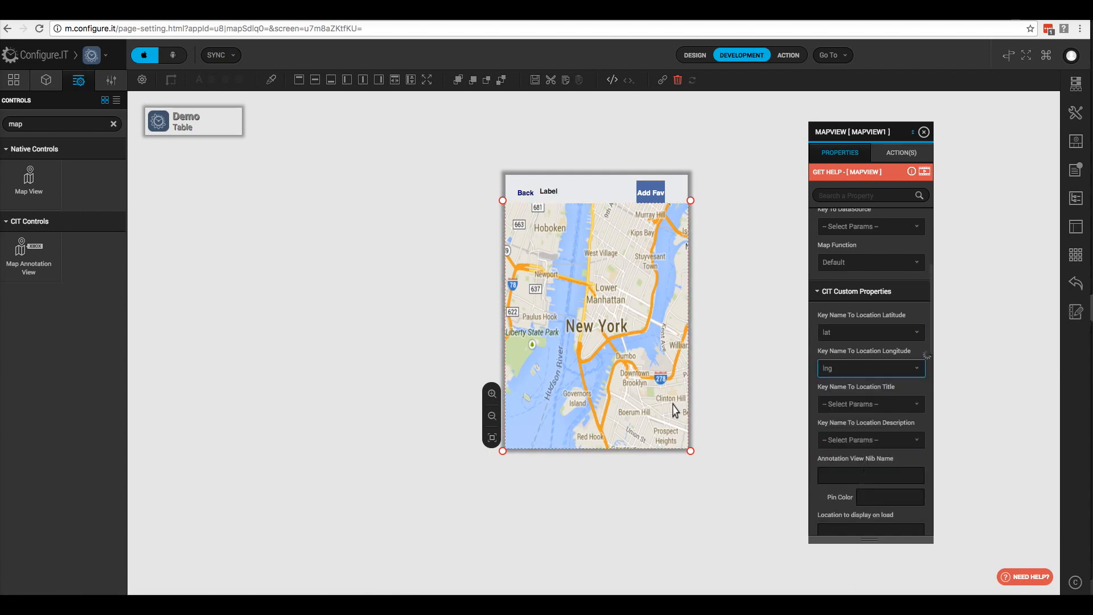
- Assign the GOOGLE_CITY key name to the map view's location title and formatted_address to its location description
scroll(854, 428, down, 3)
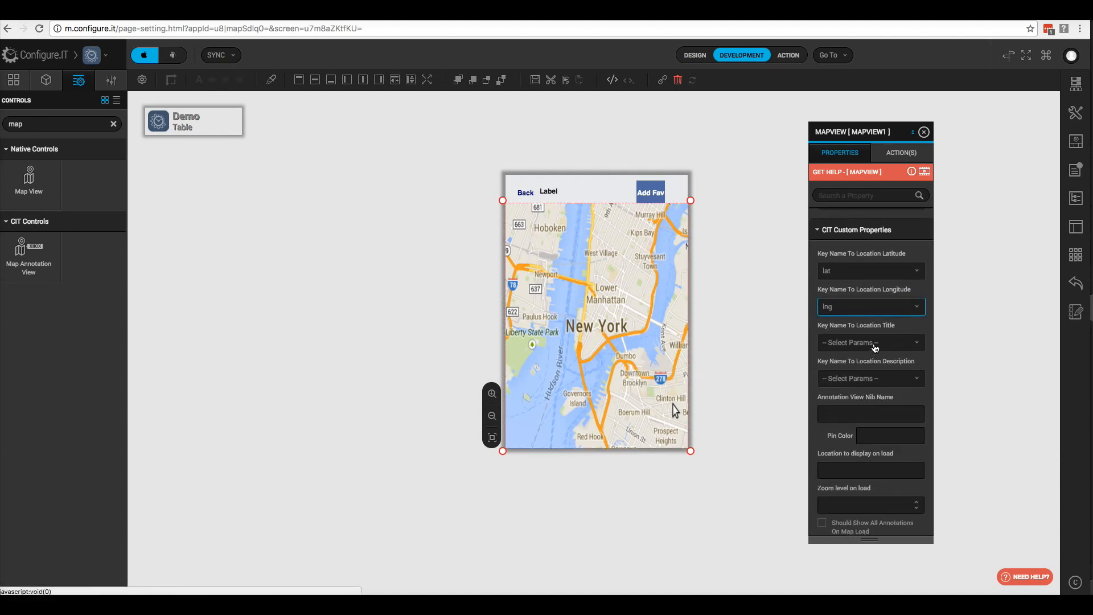
click(873, 343)
scroll(862, 433, down, 10)
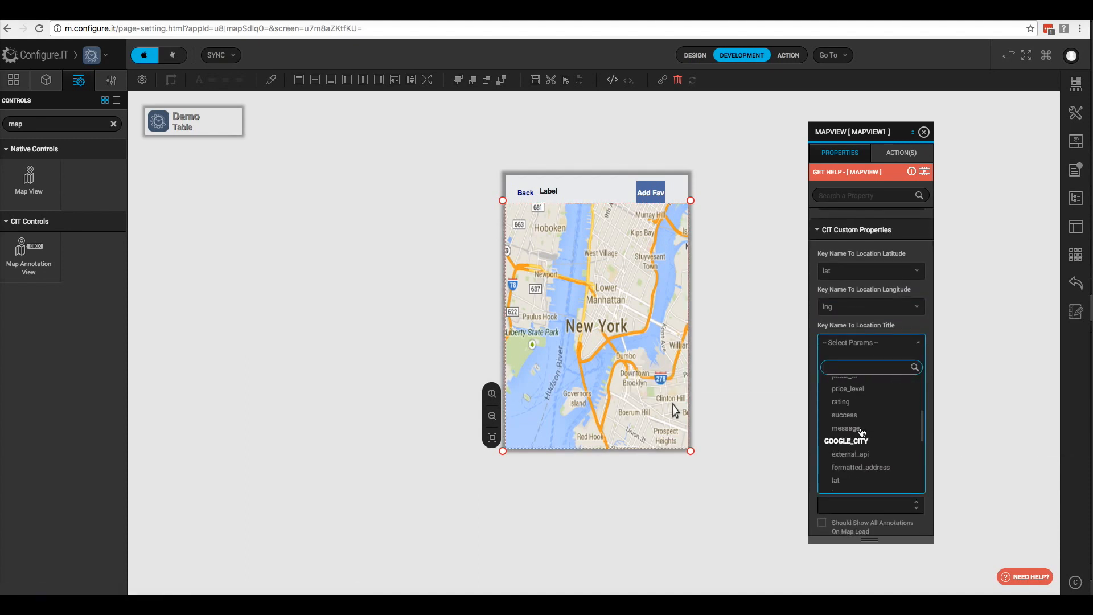
scroll(862, 434, down, 3)
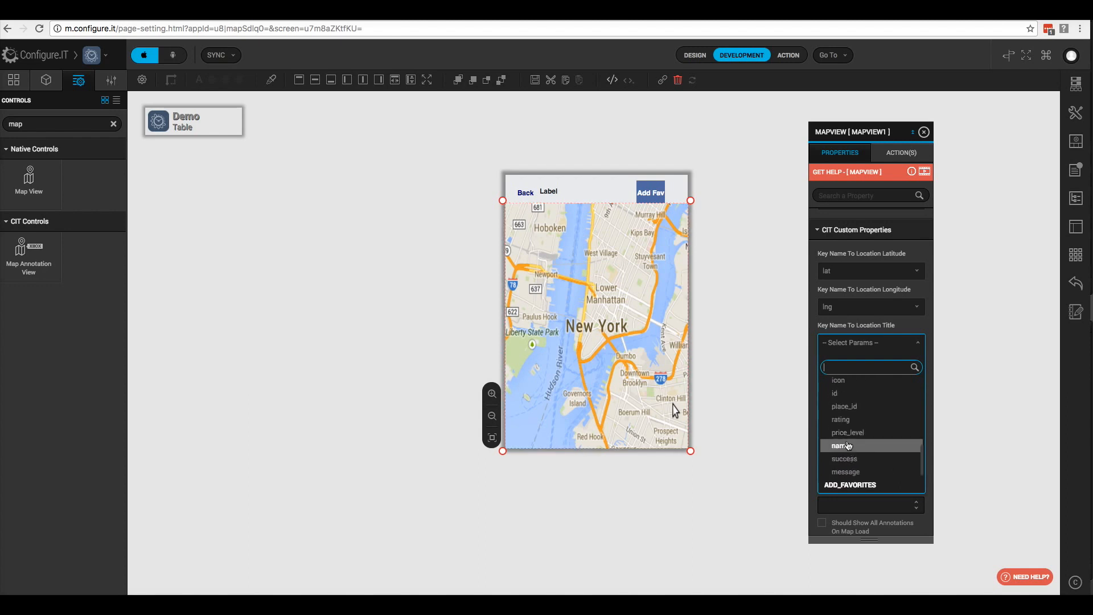
click(861, 437)
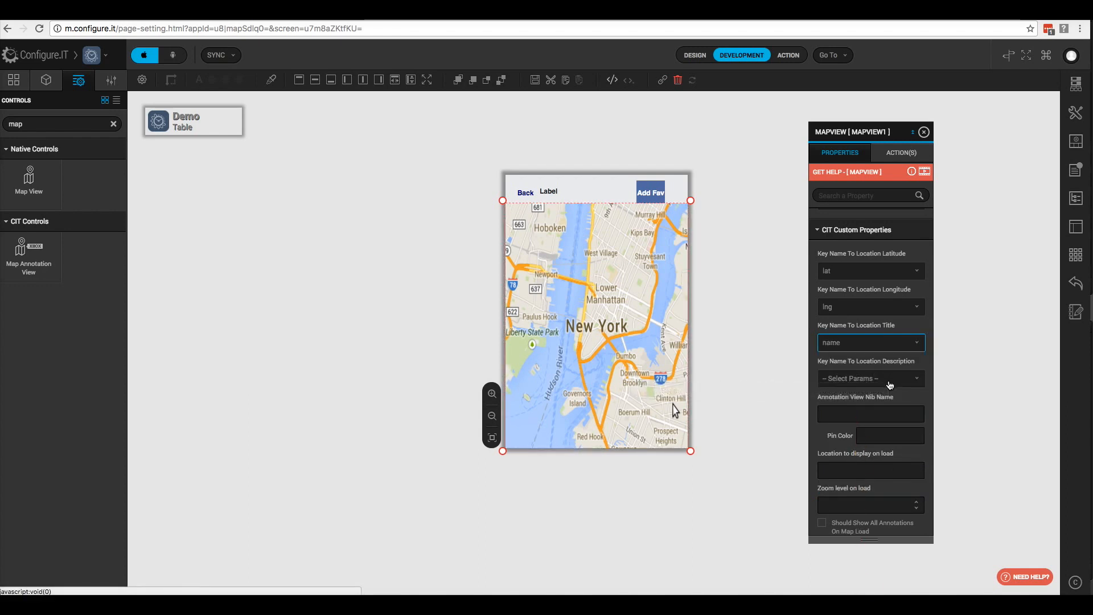
click(890, 385)
scroll(857, 444, down, 5)
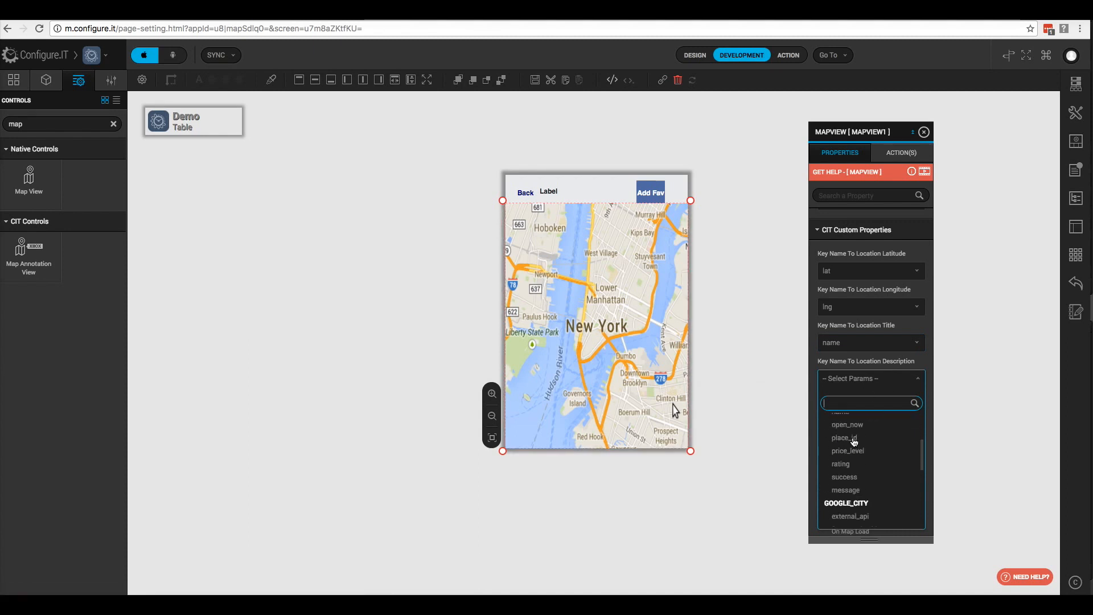
scroll(857, 456, up, 2)
click(860, 427)
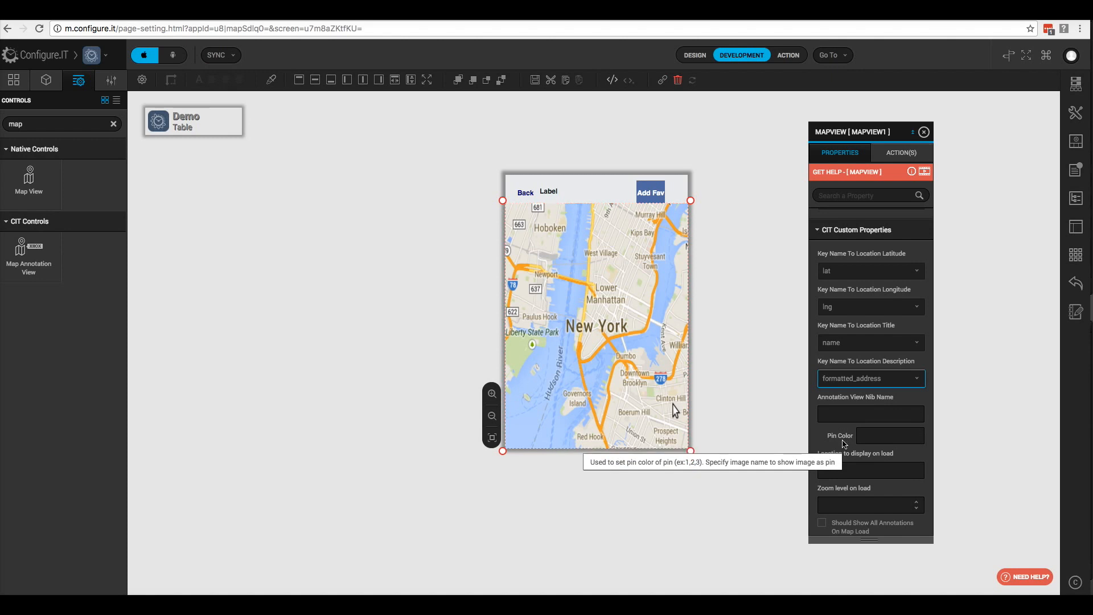
- Set the map view's pin color to 2
scroll(851, 433, down, 2)
click(872, 398)
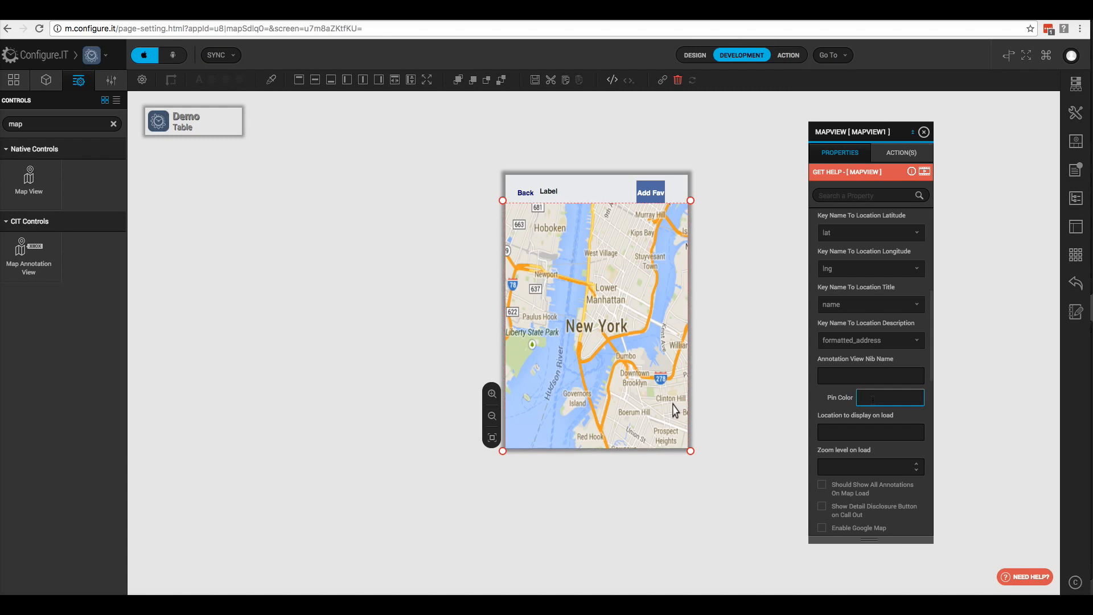
text(1)
key(BackSpace)
text(2)
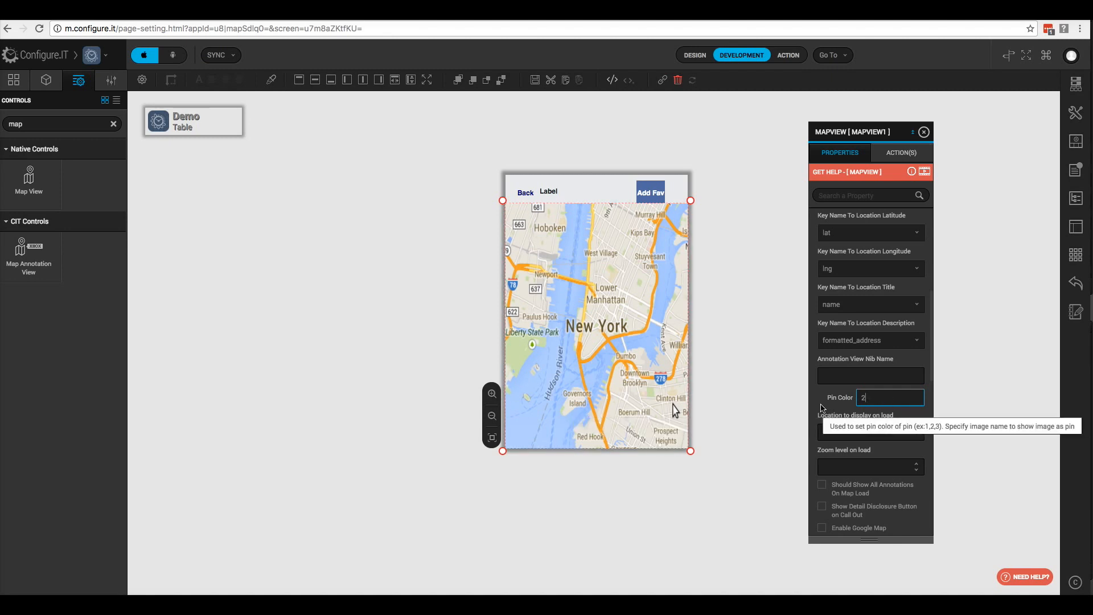
scroll(822, 419, down, 2)
scroll(823, 419, down, 1)
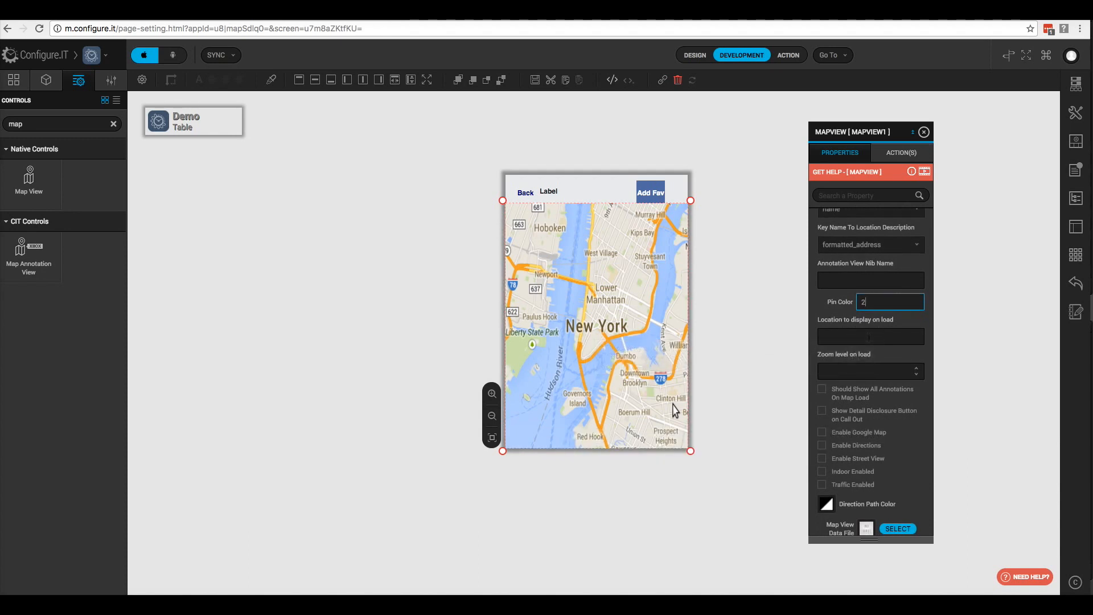
click(869, 337)
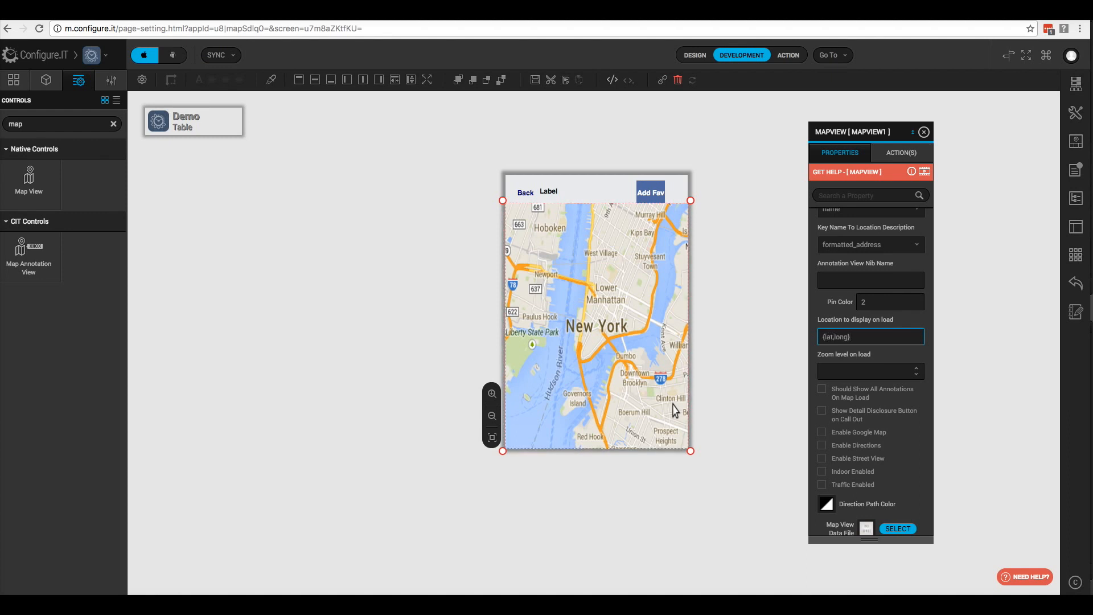
key(ctrl+a)
key(BackSpace)
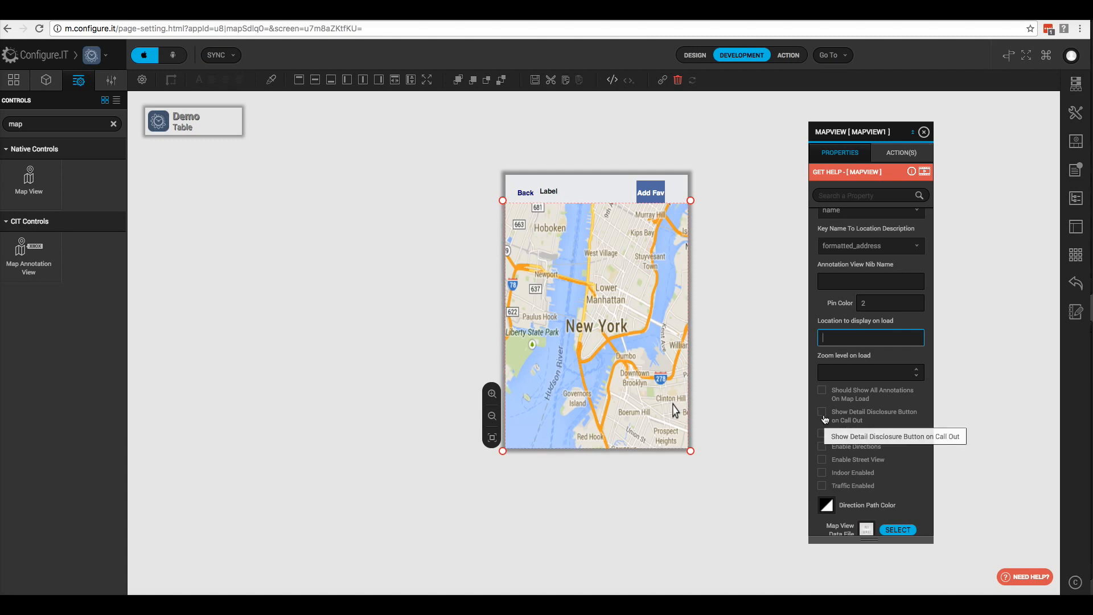
- Enable the detail disclosure button on the map view's call-outs
click(876, 424)
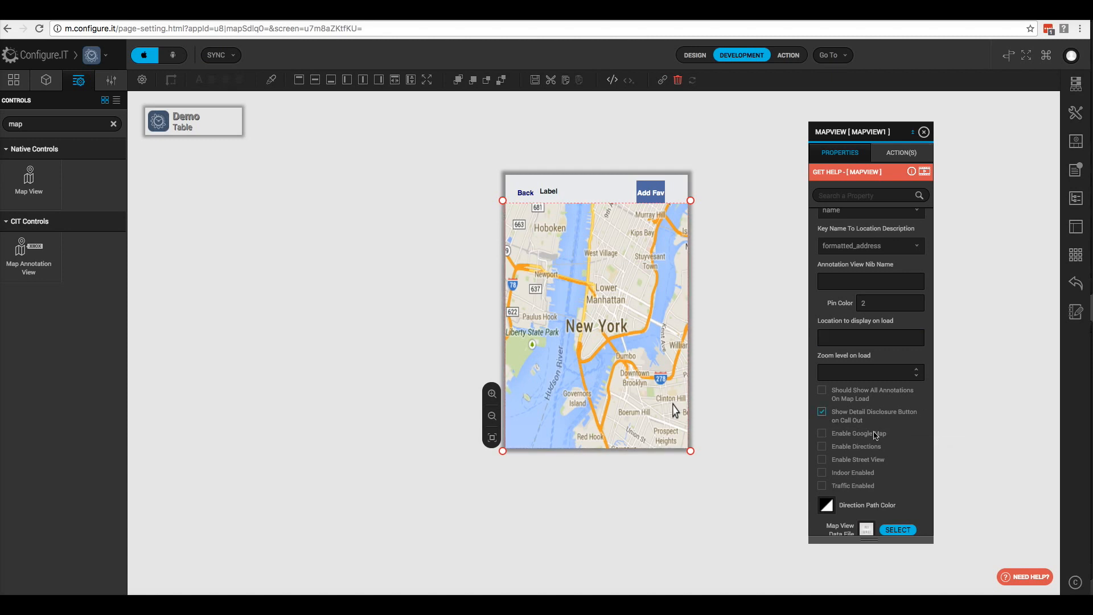
scroll(838, 409, down, 1)
scroll(884, 410, up, 1)
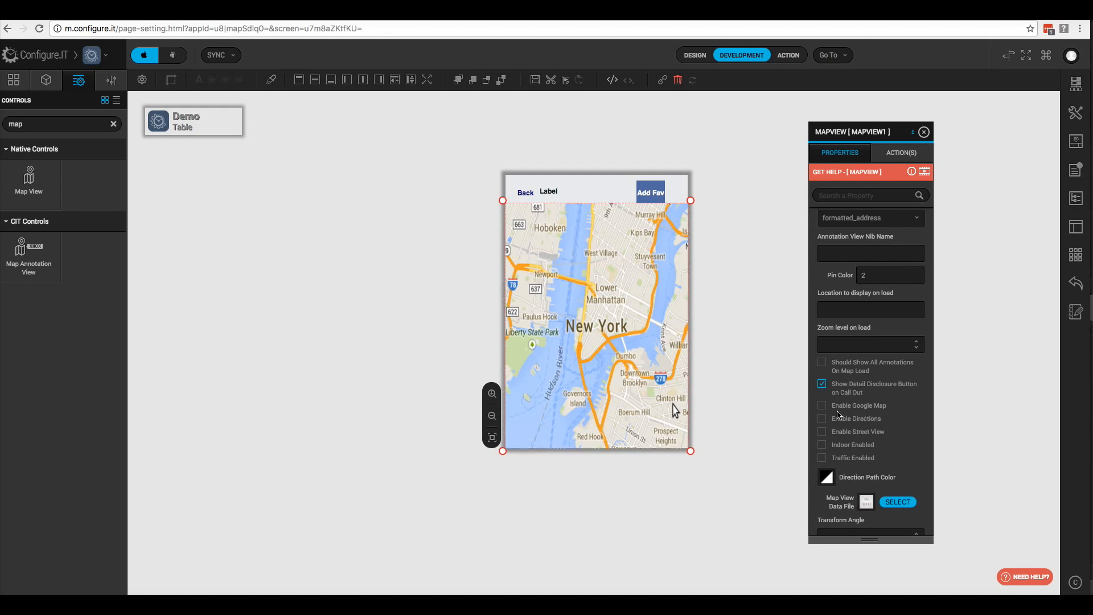
click(1076, 114)
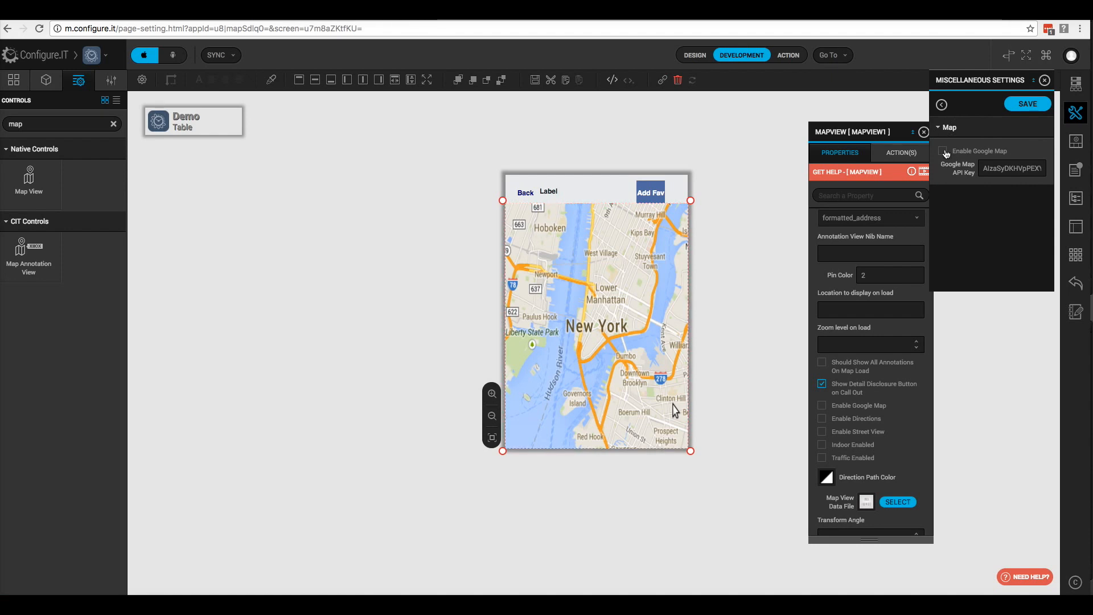
click(943, 151)
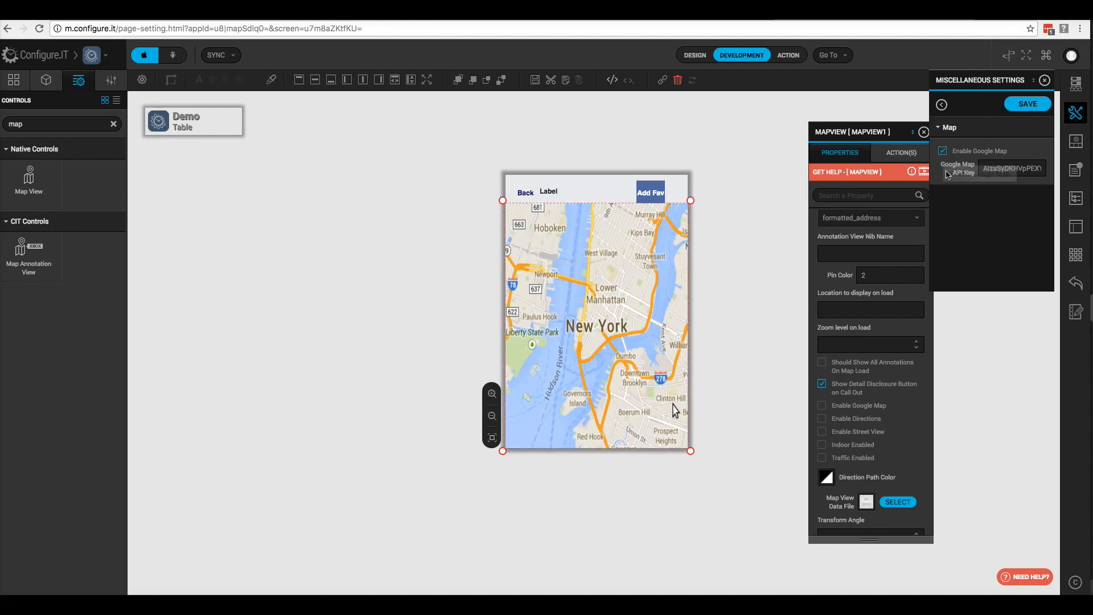
click(1044, 81)
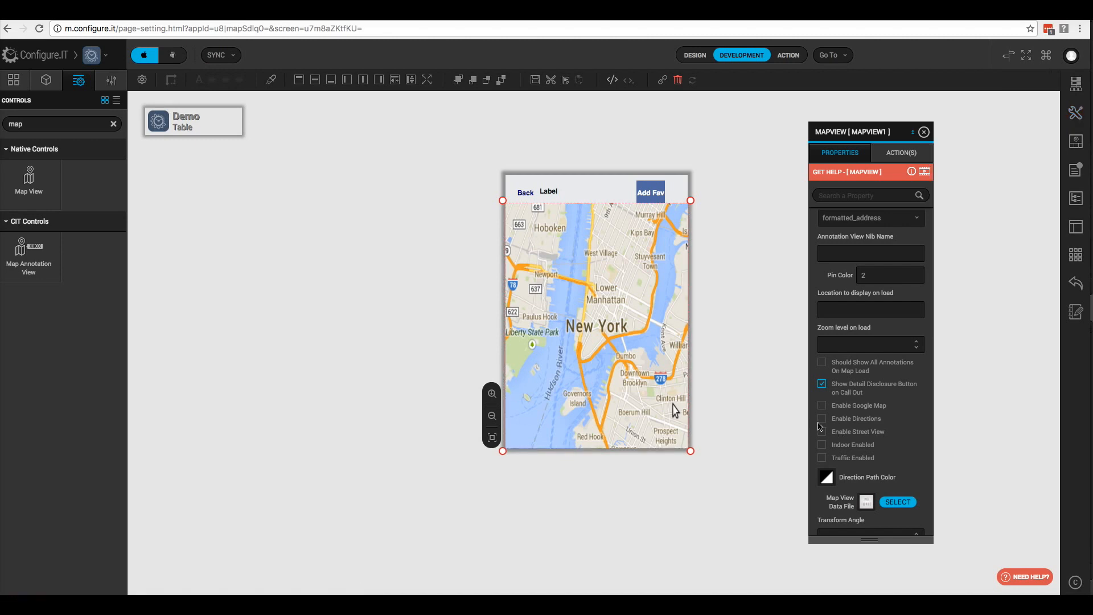
- Enable directions and traffic for the map view
click(822, 420)
scroll(862, 437, down, 2)
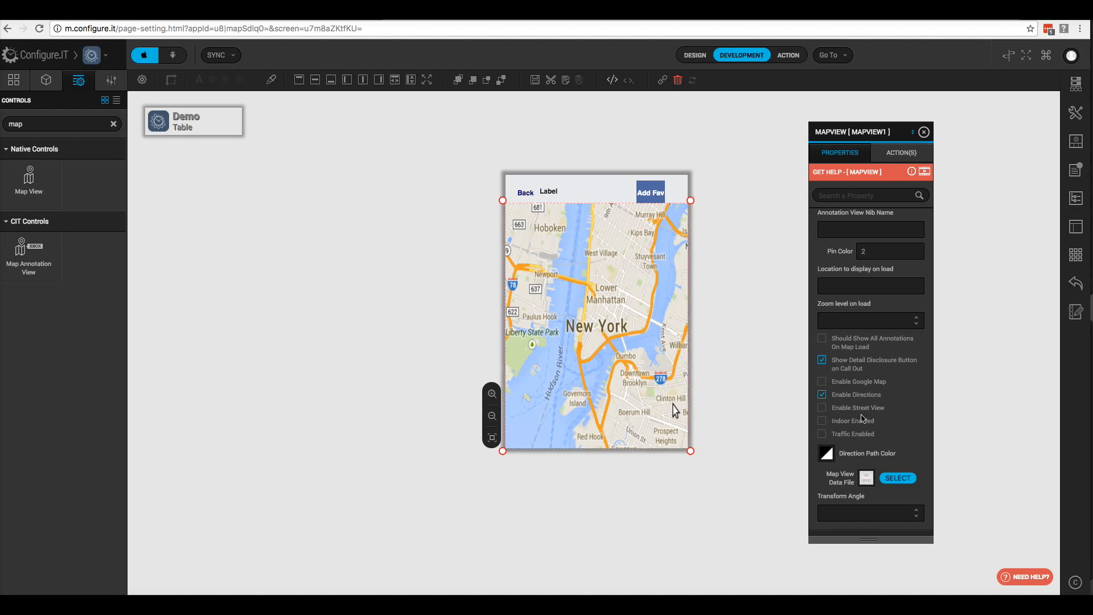
scroll(862, 419, down, 3)
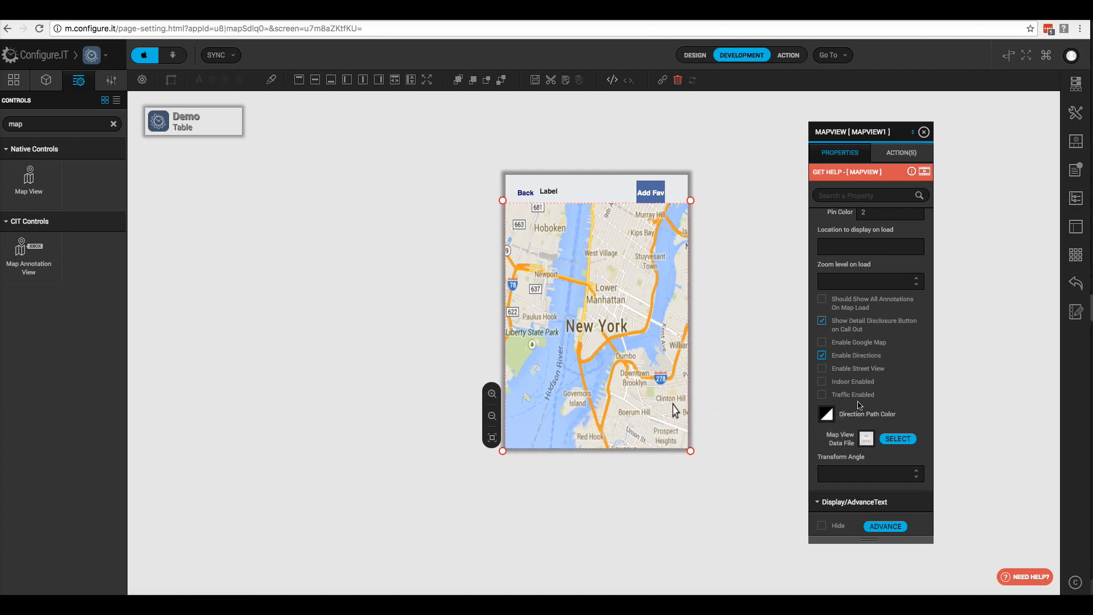
click(822, 395)
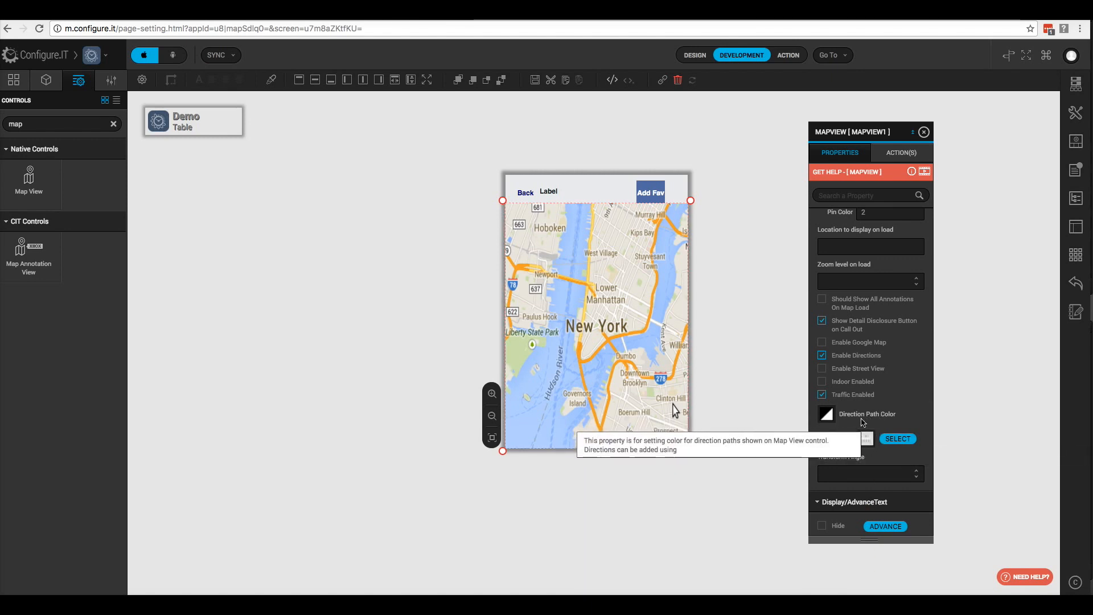
- Set the map view's direction path color to dark blue
click(827, 414)
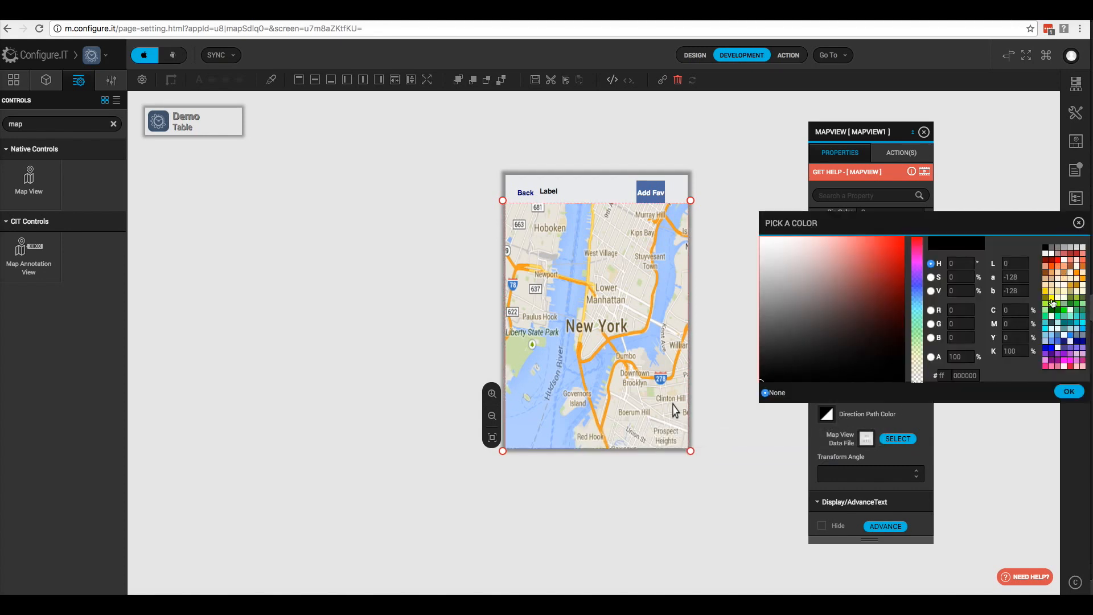
click(1079, 344)
click(1070, 395)
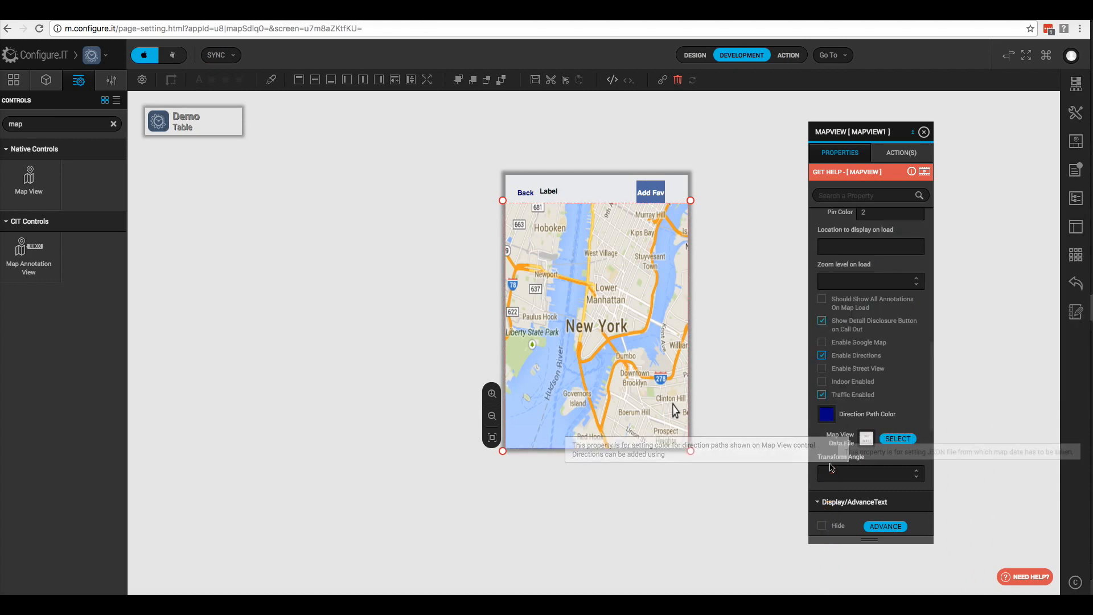
scroll(830, 467, down, 3)
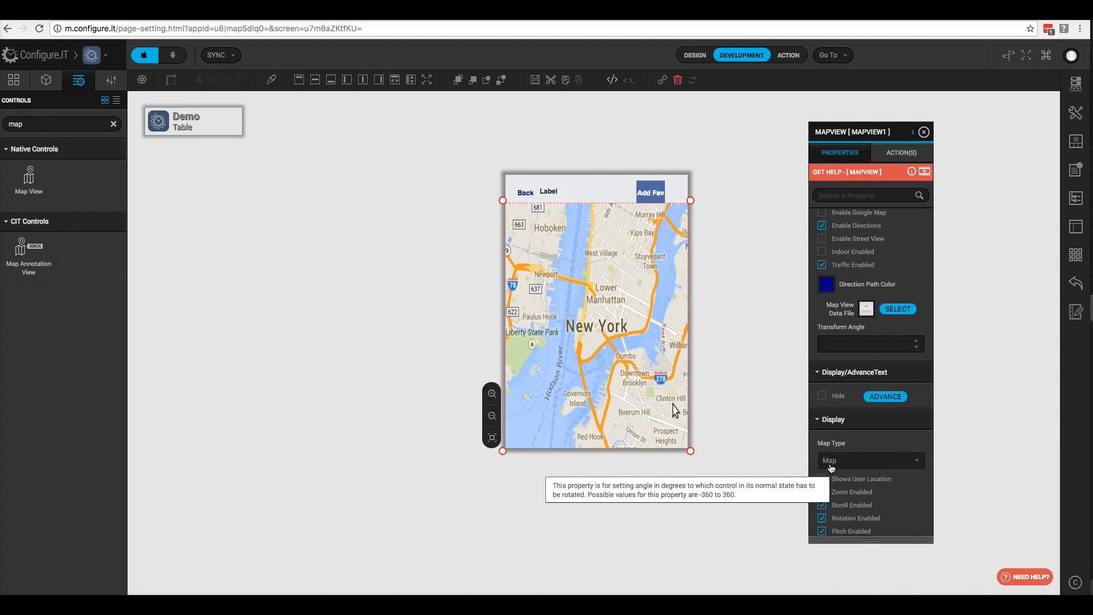
- Choose Map as the map view's map type and review its remaining display properties
scroll(831, 468, down, 1)
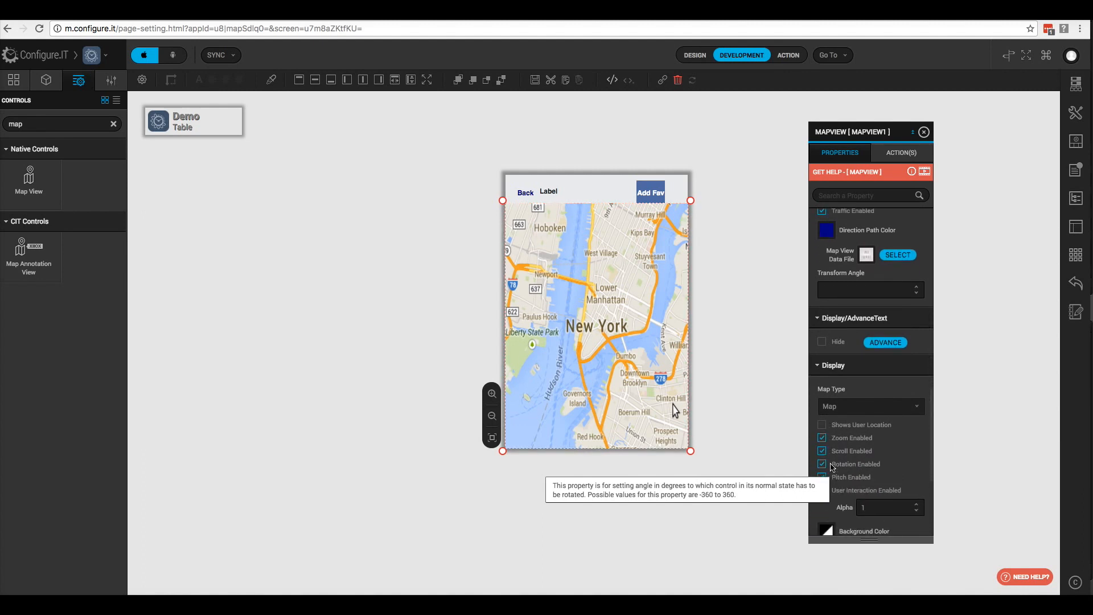
click(918, 405)
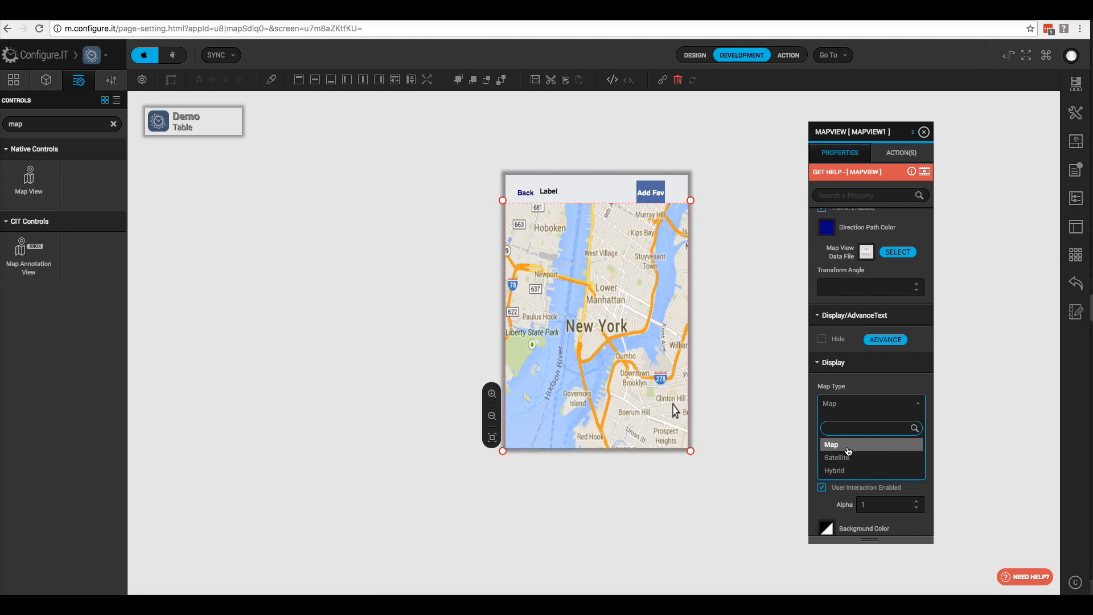
click(848, 450)
scroll(879, 440, down, 2)
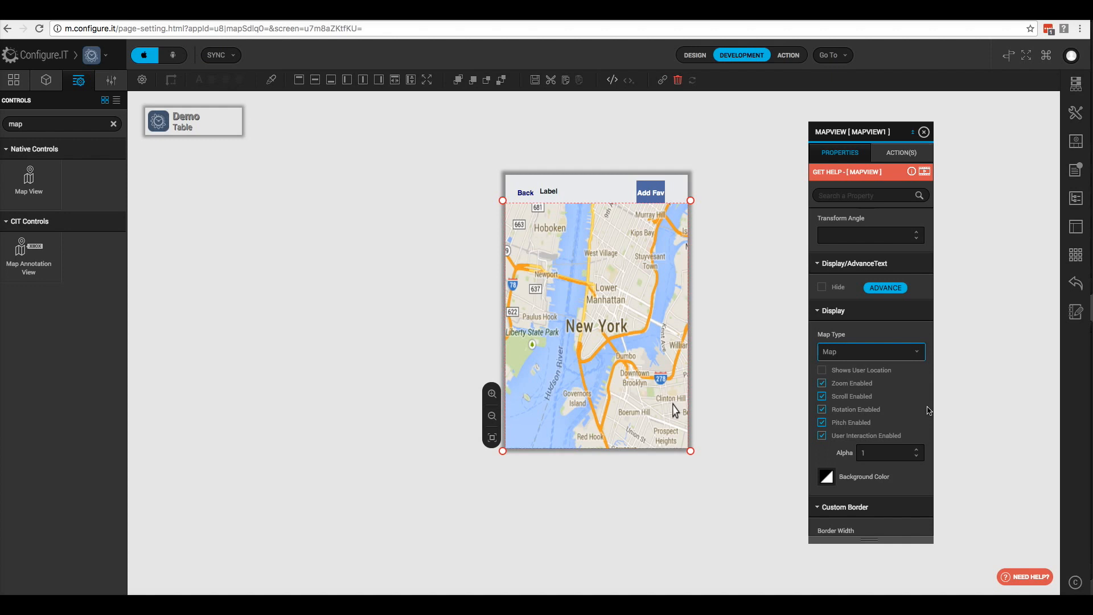
scroll(896, 425, down, 1)
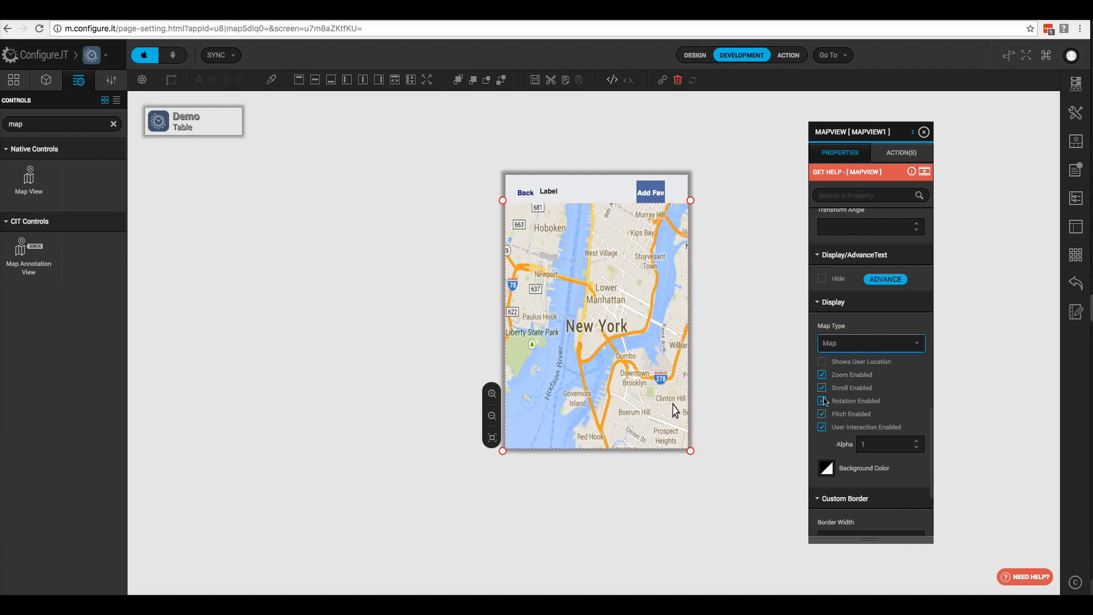
scroll(843, 453, down, 2)
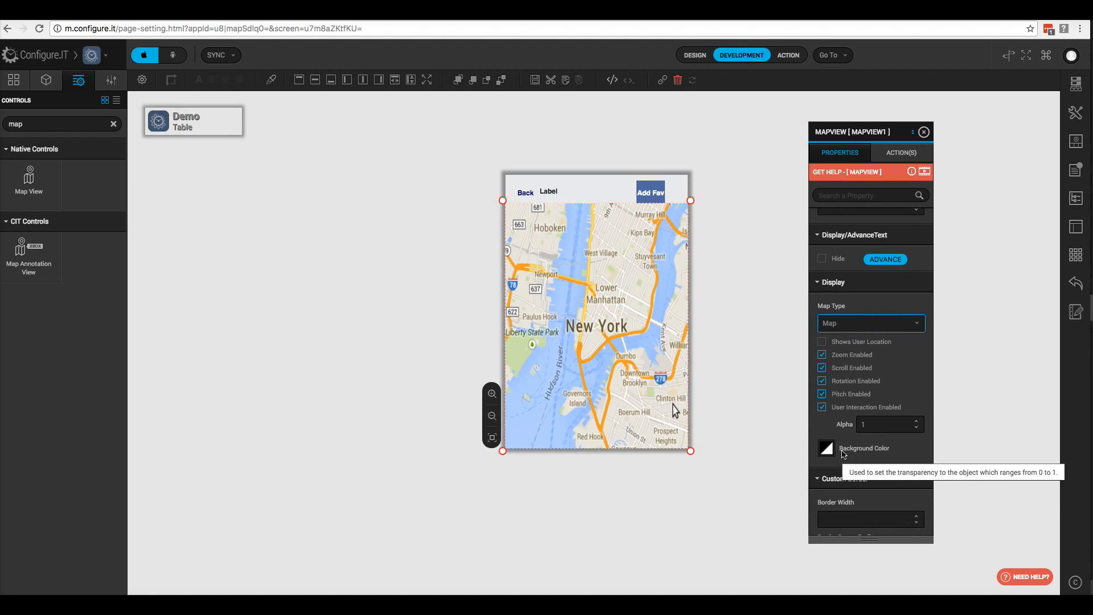
scroll(843, 454, down, 10)
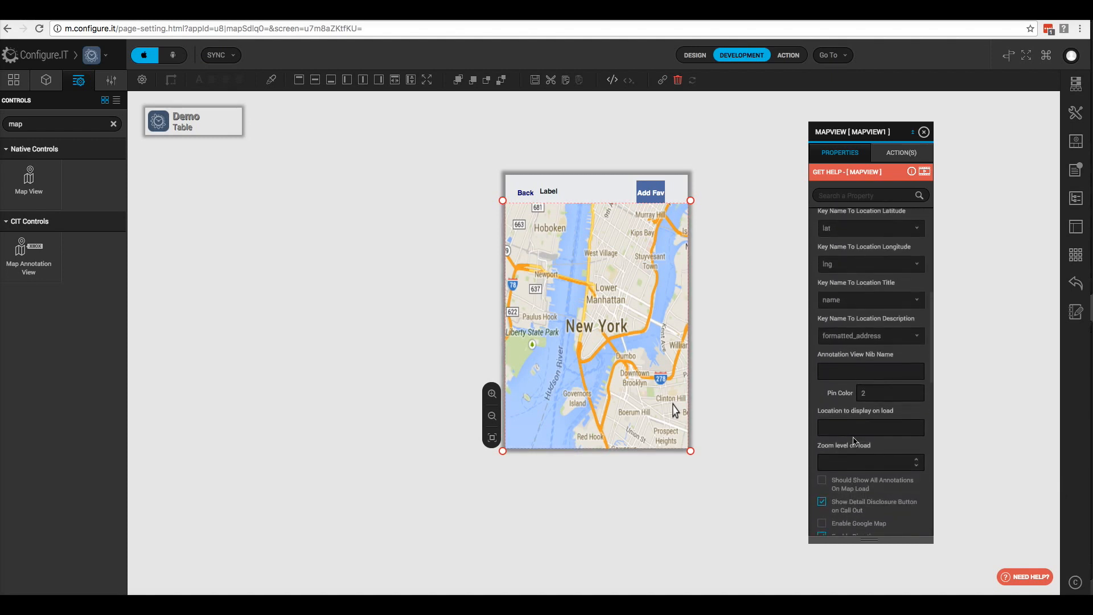
- Add a Show Direction On Map action to the map view's Detail Disclosure Tapped event
click(895, 154)
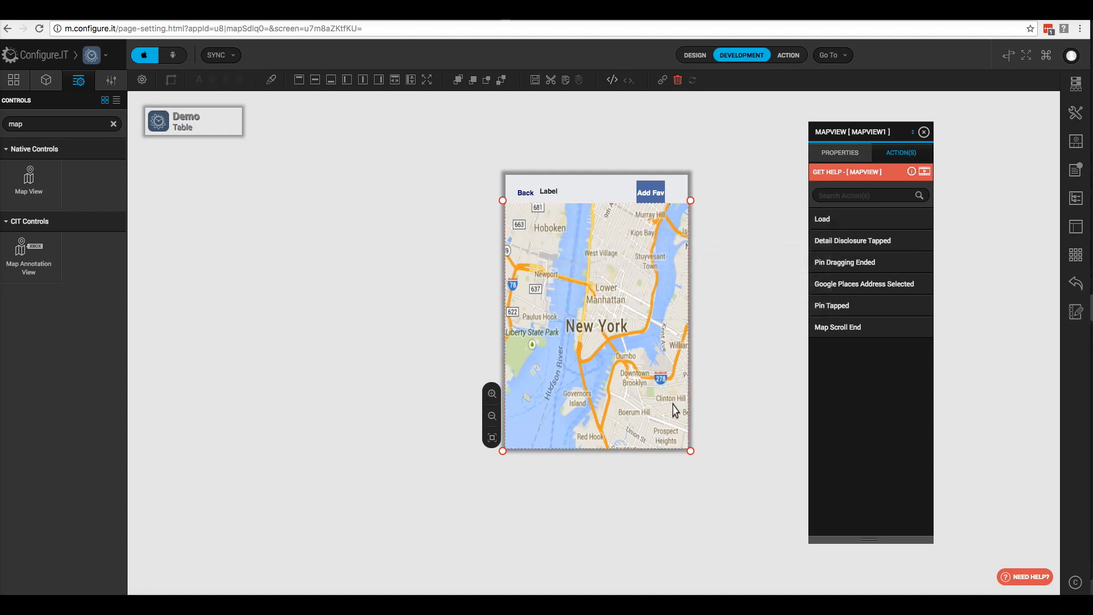
click(854, 241)
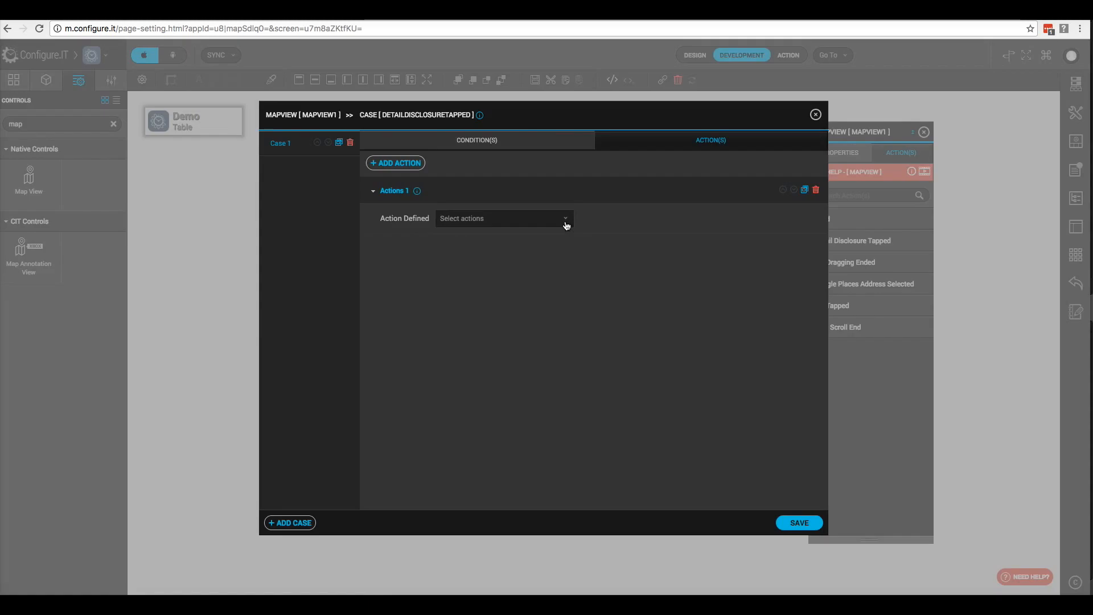
click(567, 221)
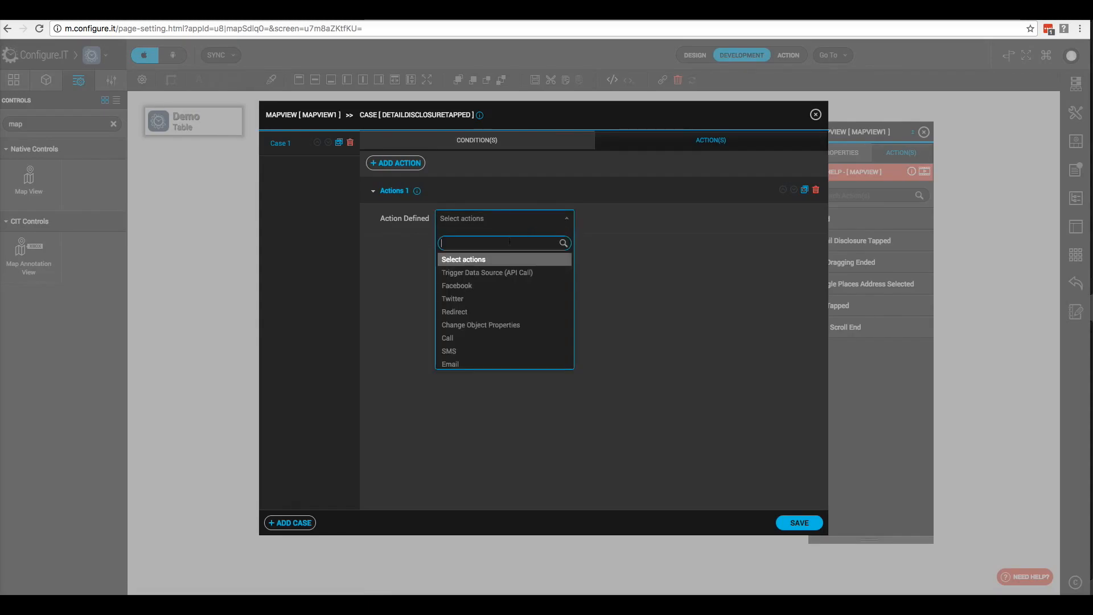
text(map)
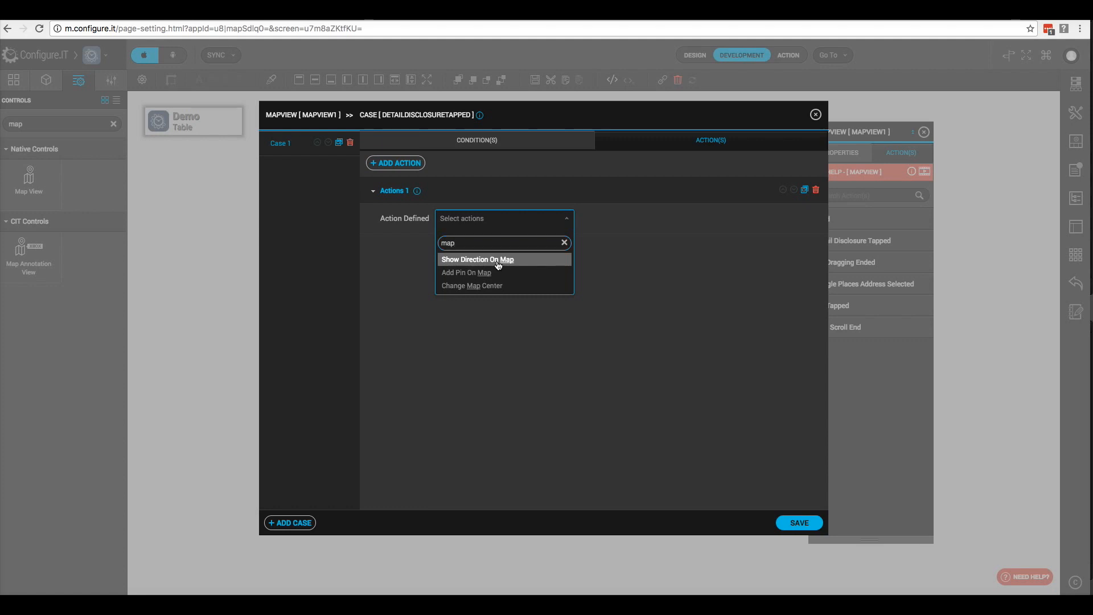
click(498, 261)
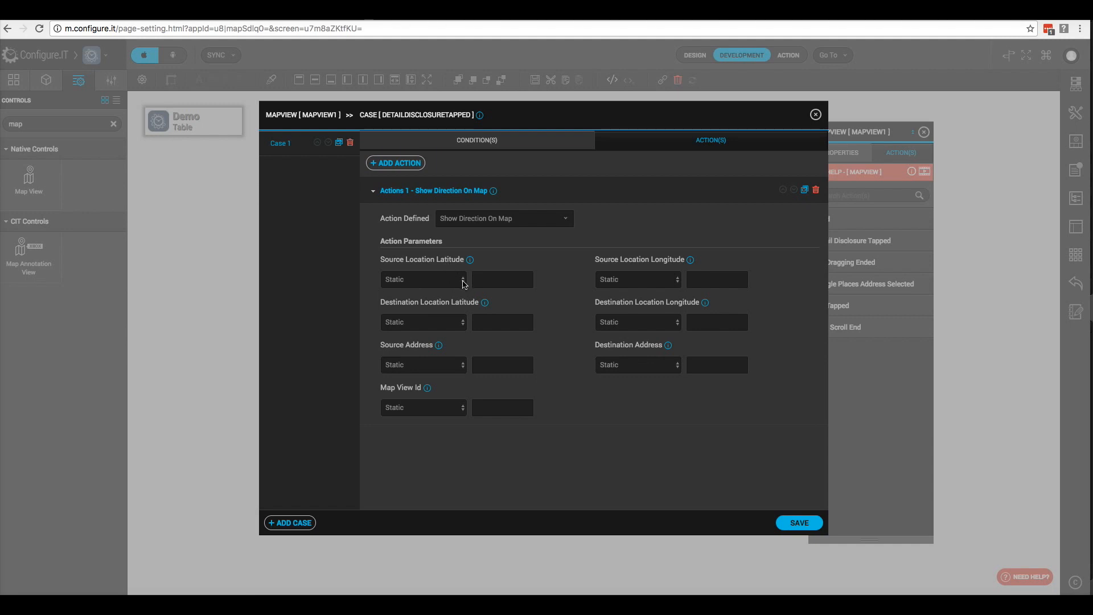
- Set the action's source latitude and longitude to the session values current_location_latitude and current_location_longitude
click(464, 280)
click(452, 298)
click(495, 279)
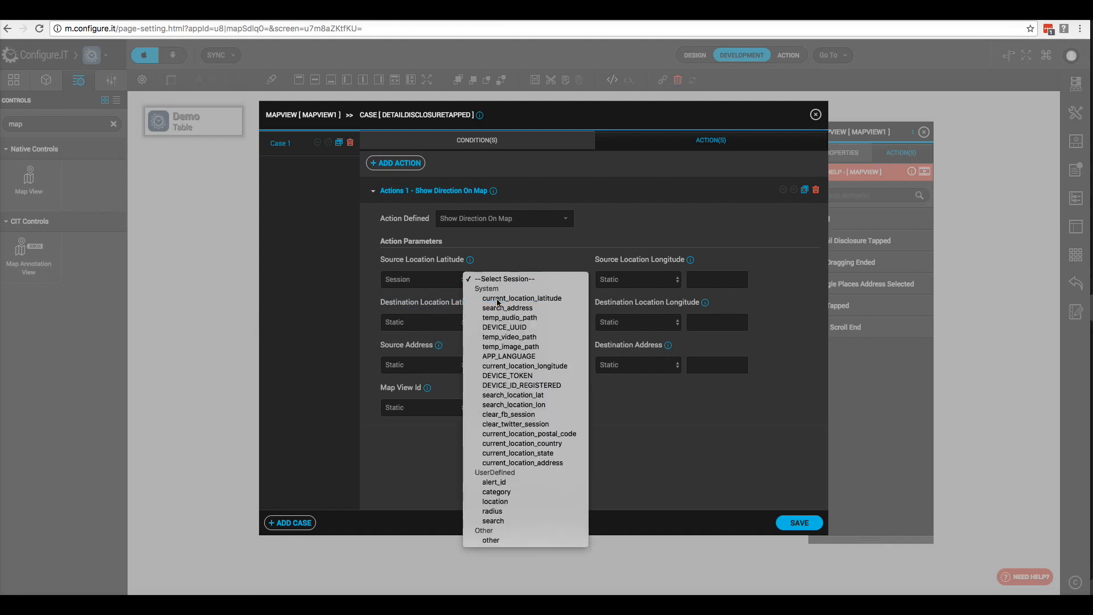
click(497, 299)
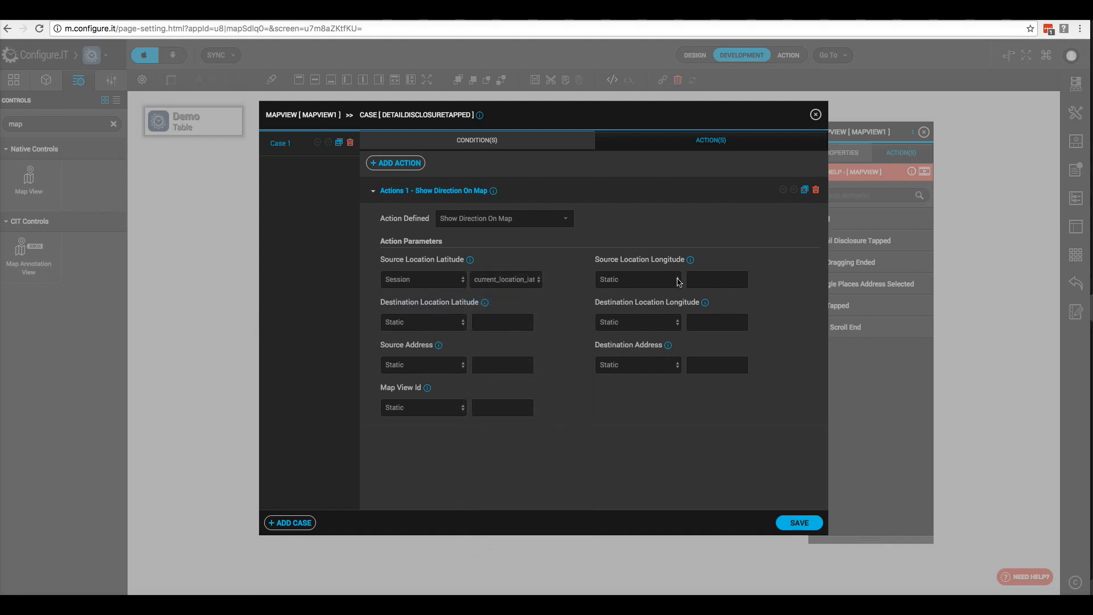
click(679, 282)
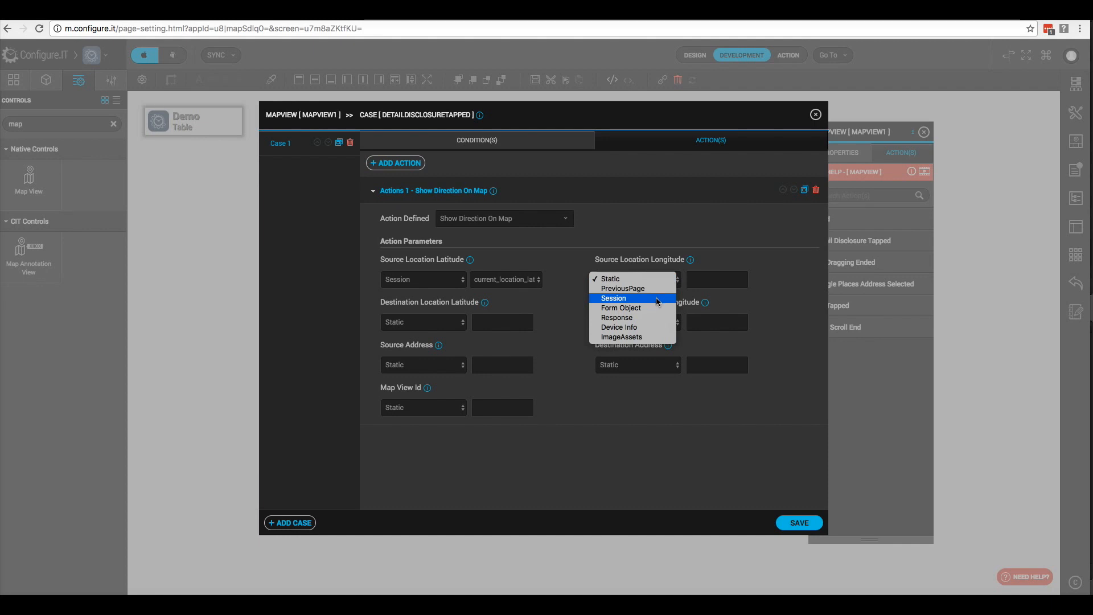
click(657, 298)
click(727, 281)
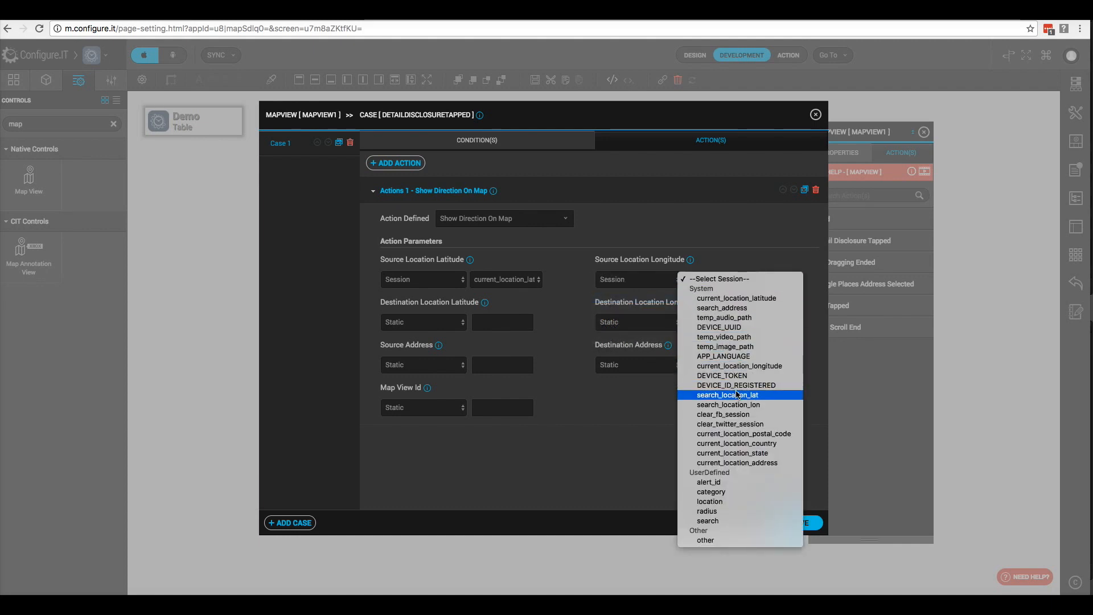
click(738, 366)
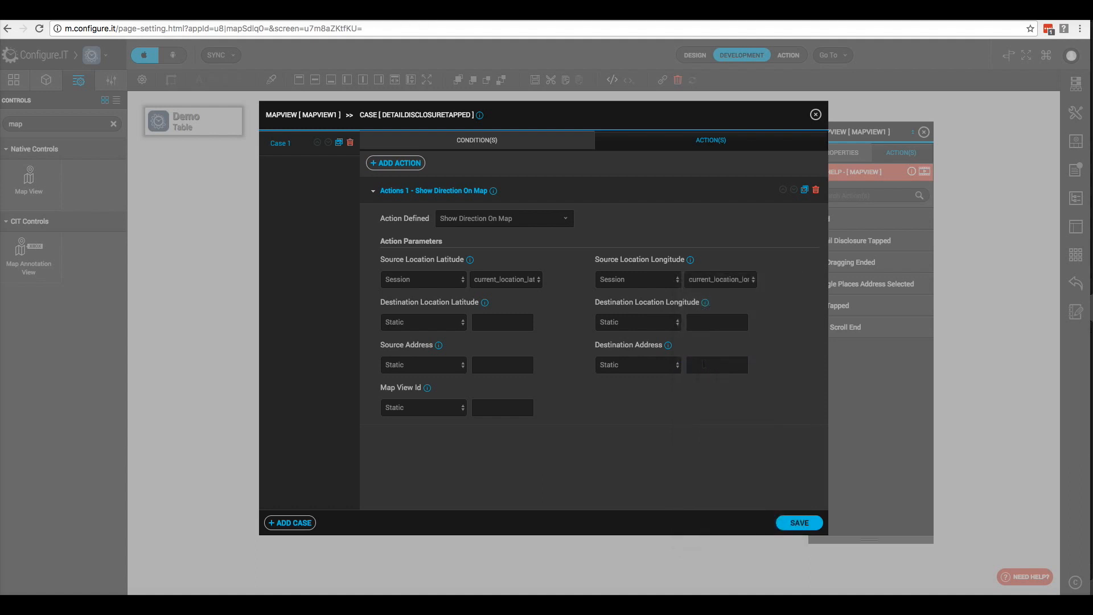
- Set the action's destination location latitude to the lat value of the GOOGLE_CITY response
click(461, 323)
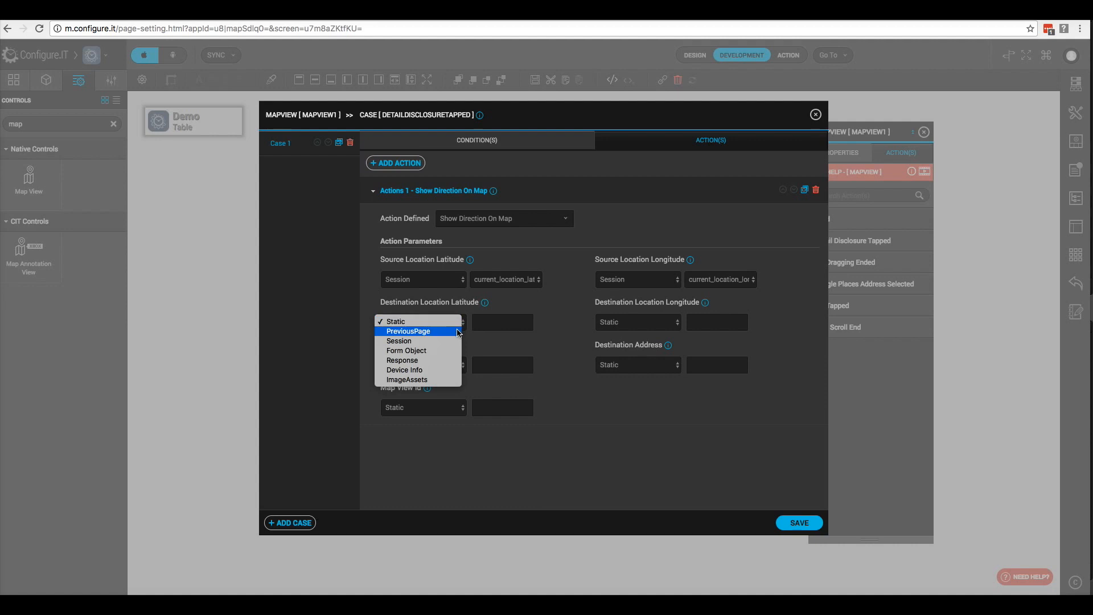
click(420, 366)
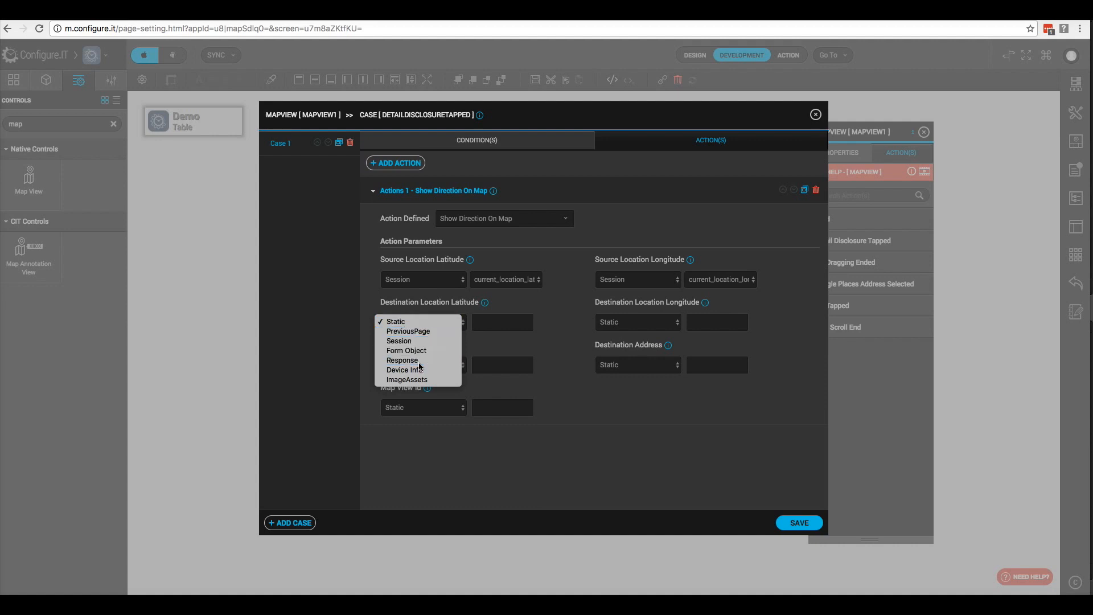
click(526, 323)
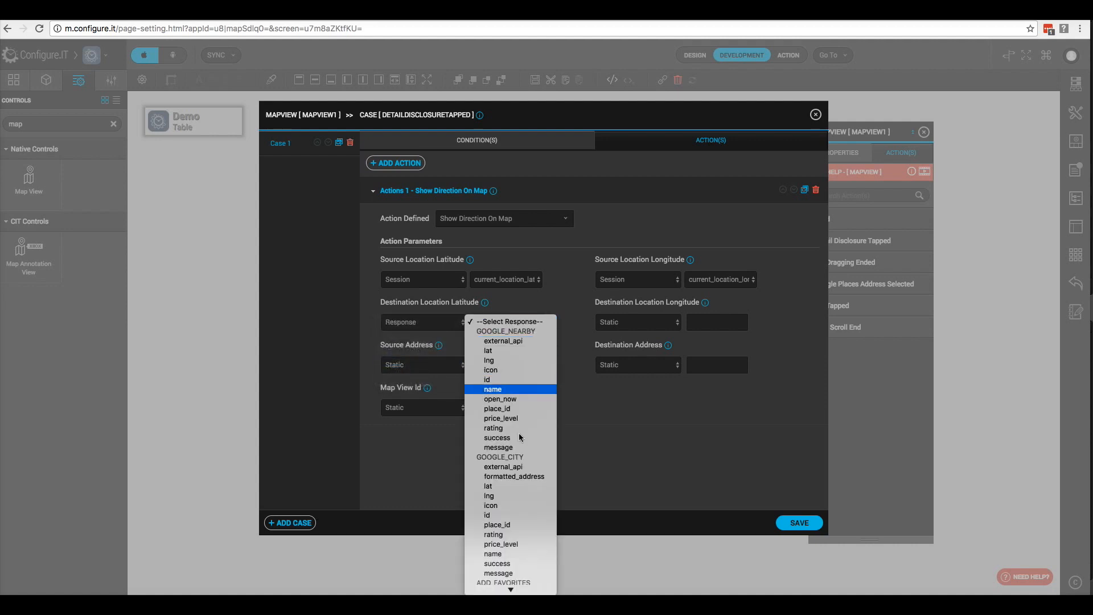
scroll(508, 541, down, 2)
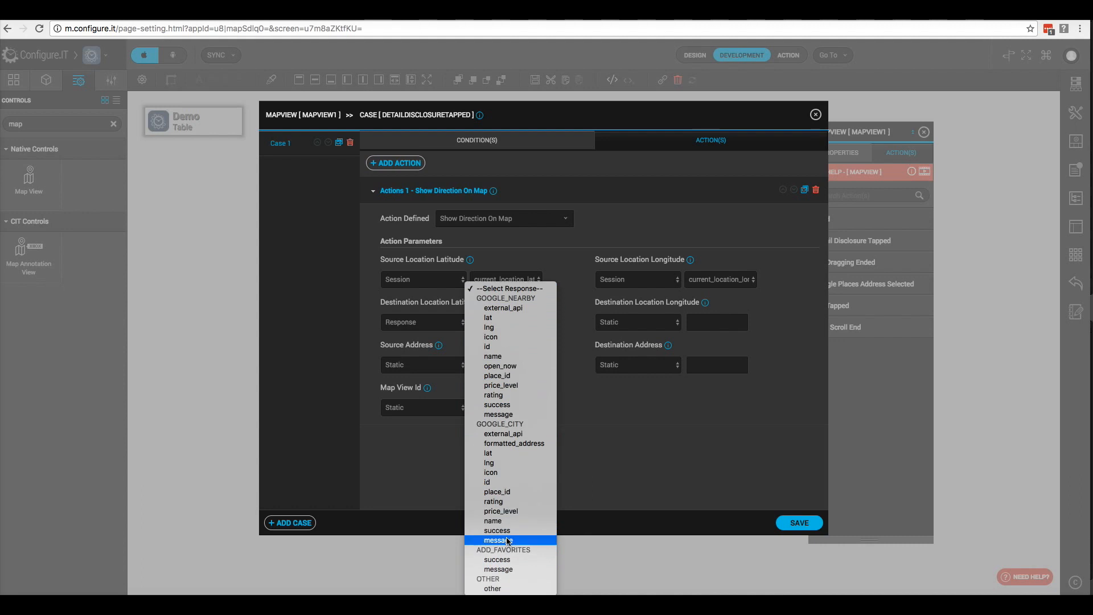
click(504, 454)
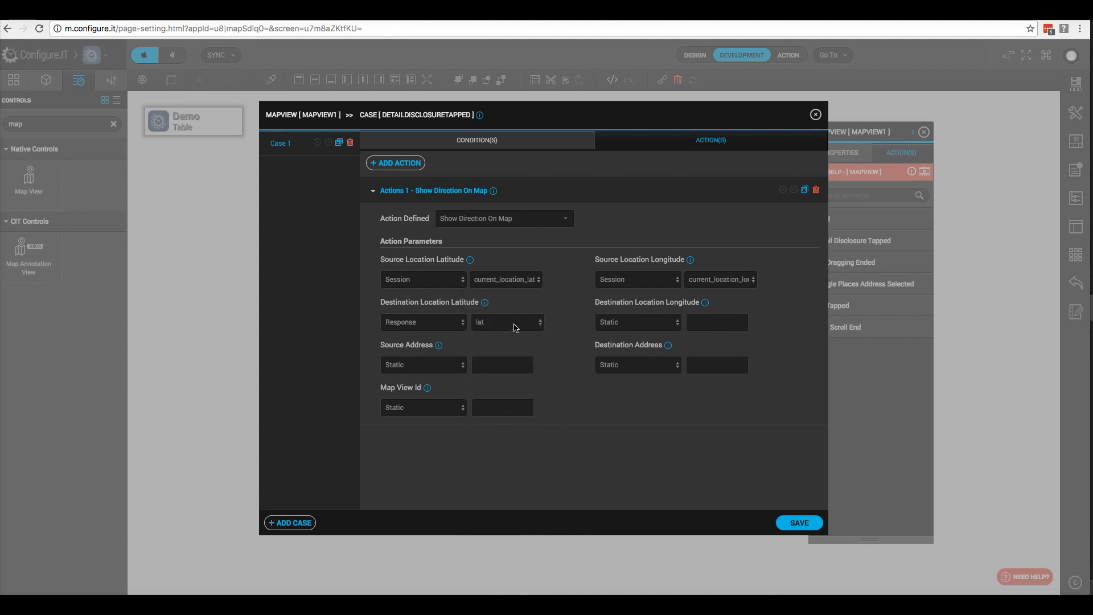
click(514, 323)
click(592, 441)
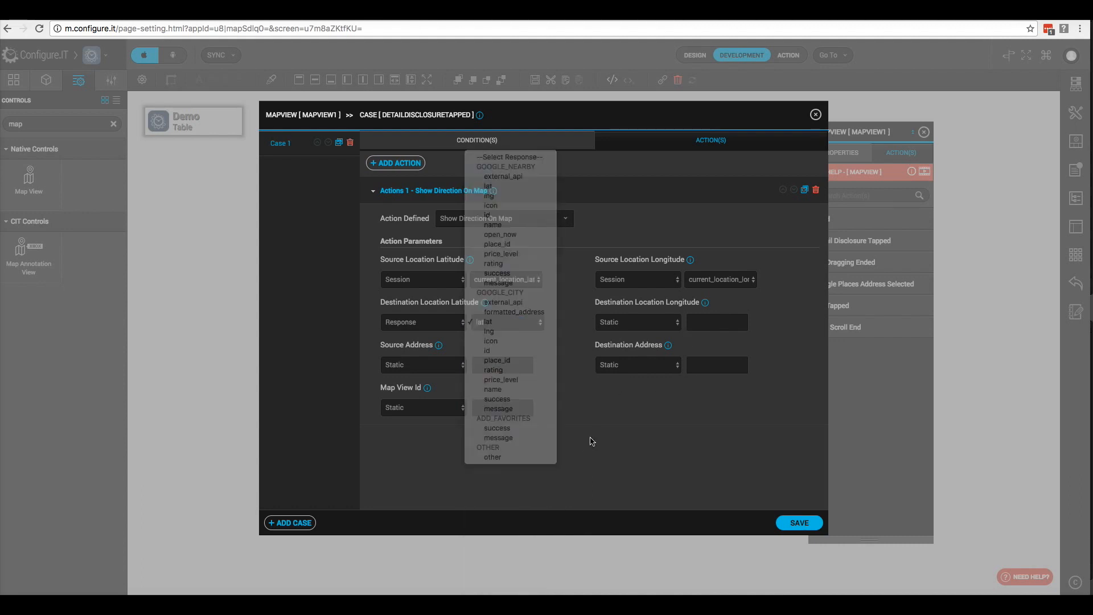
- Set the destination location longitude to lng from the GOOGLE_CITY response and save the event's action
click(667, 323)
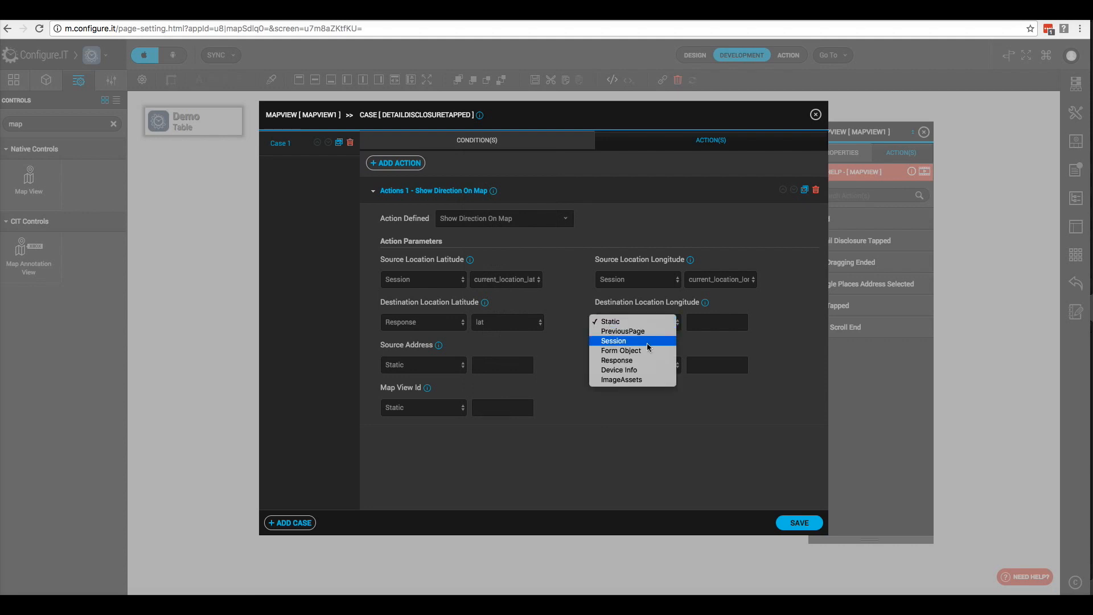
click(706, 332)
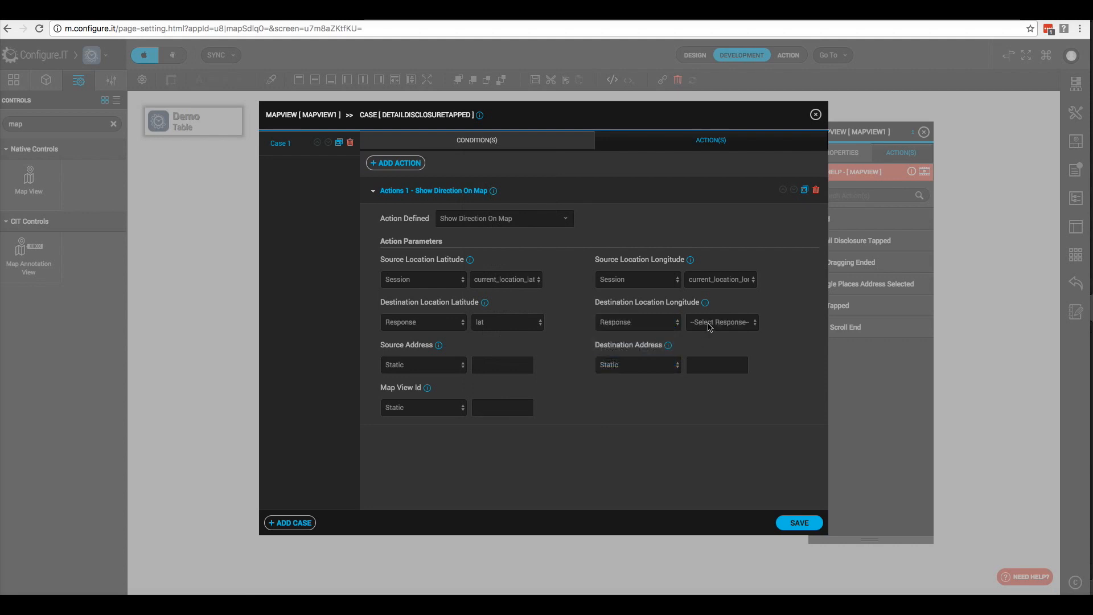
click(706, 329)
scroll(700, 433, down, 2)
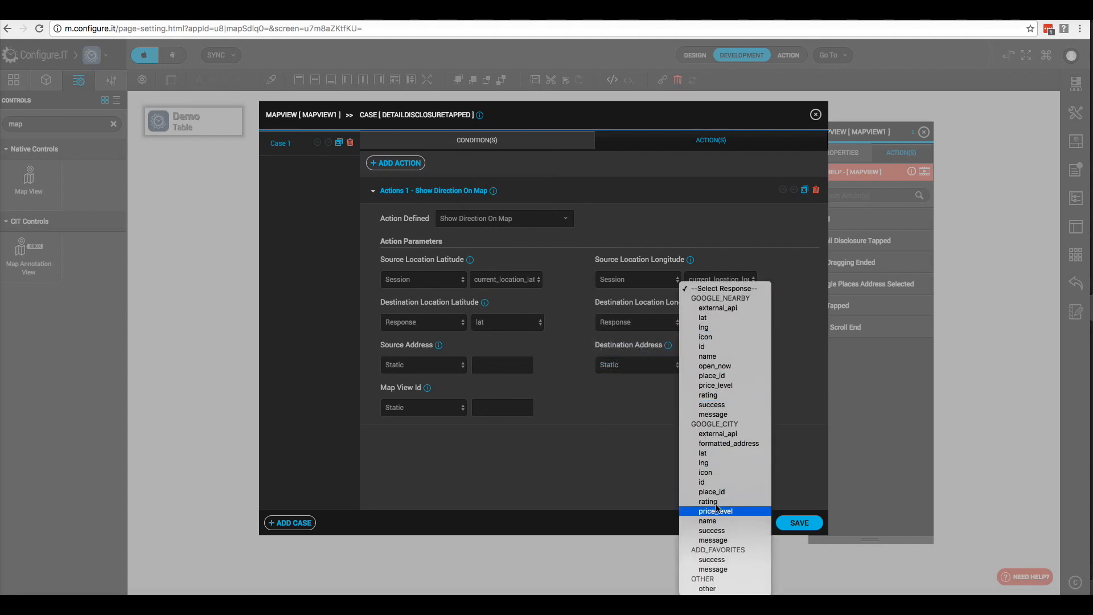
click(715, 462)
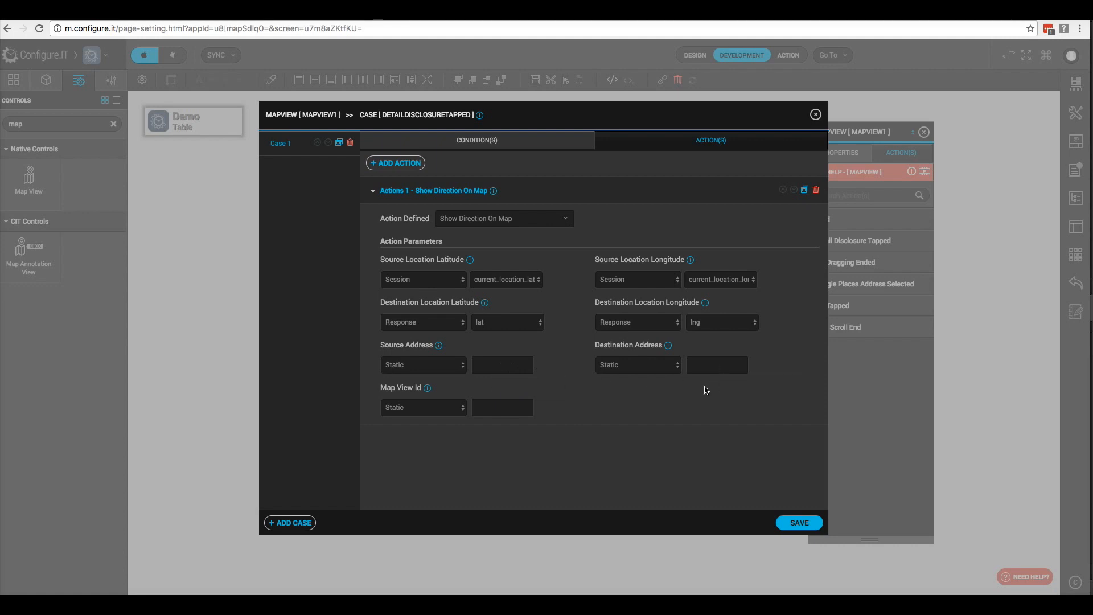
click(799, 523)
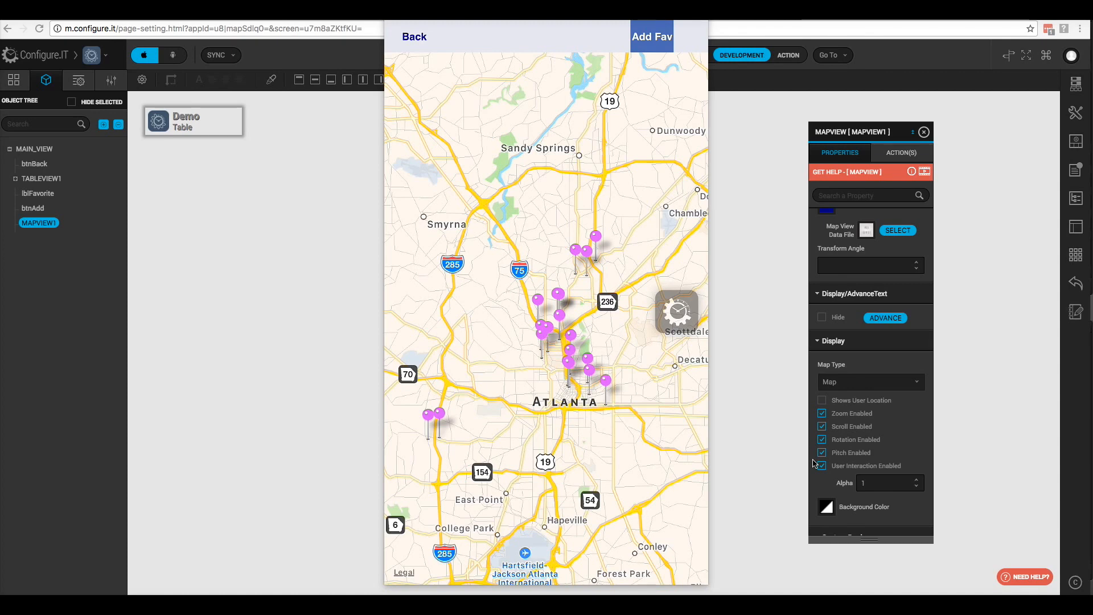
- Find the Map Annotation View control, place it on the upper part of the map view, and set its width to 200
scroll(814, 463, up, 10)
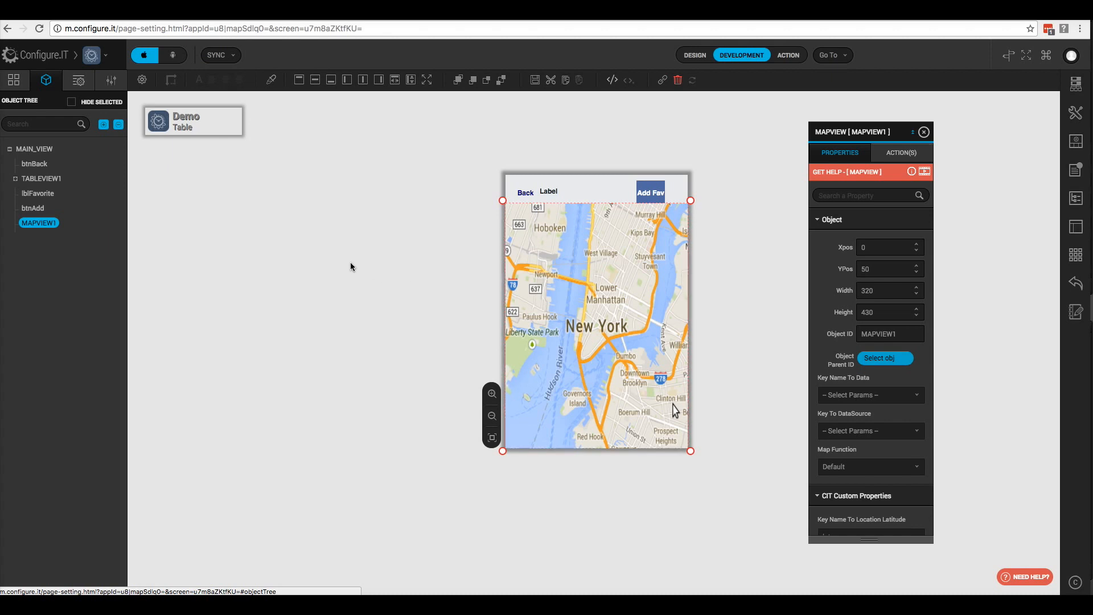
click(77, 83)
click(47, 123)
text(m)
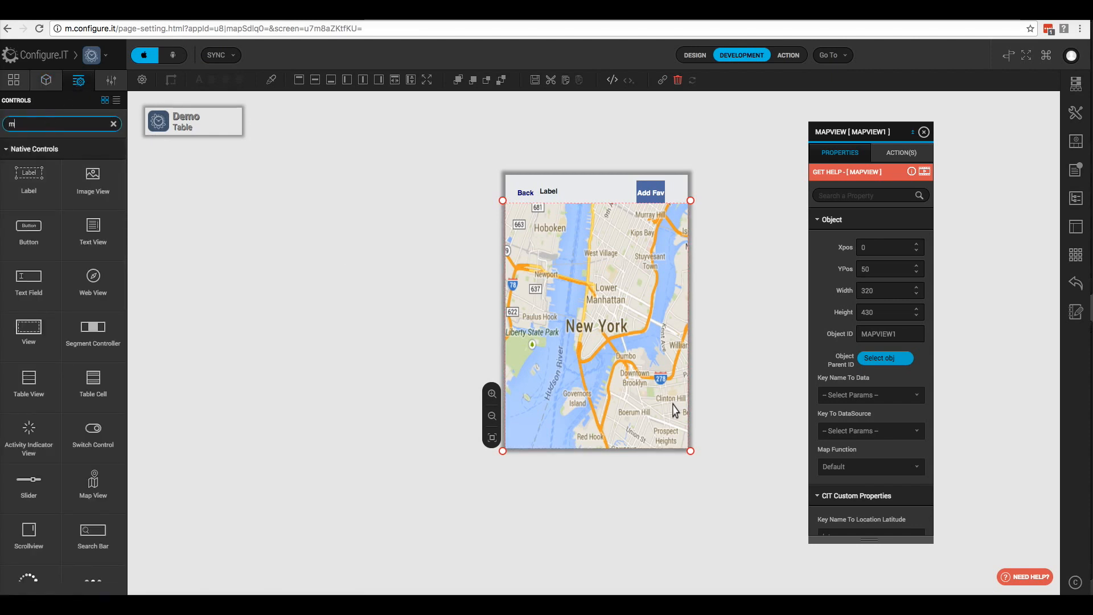
text(ap)
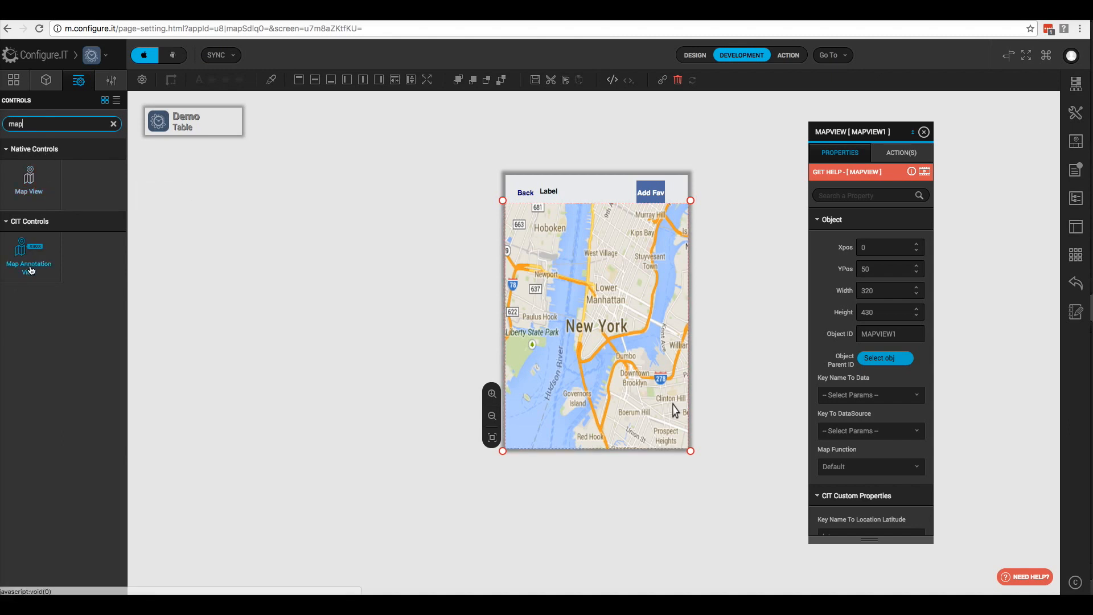
mouse_move(30, 268)
mouse_down()
mouse_move(612, 269)
mouse_move(592, 272)
mouse_up()
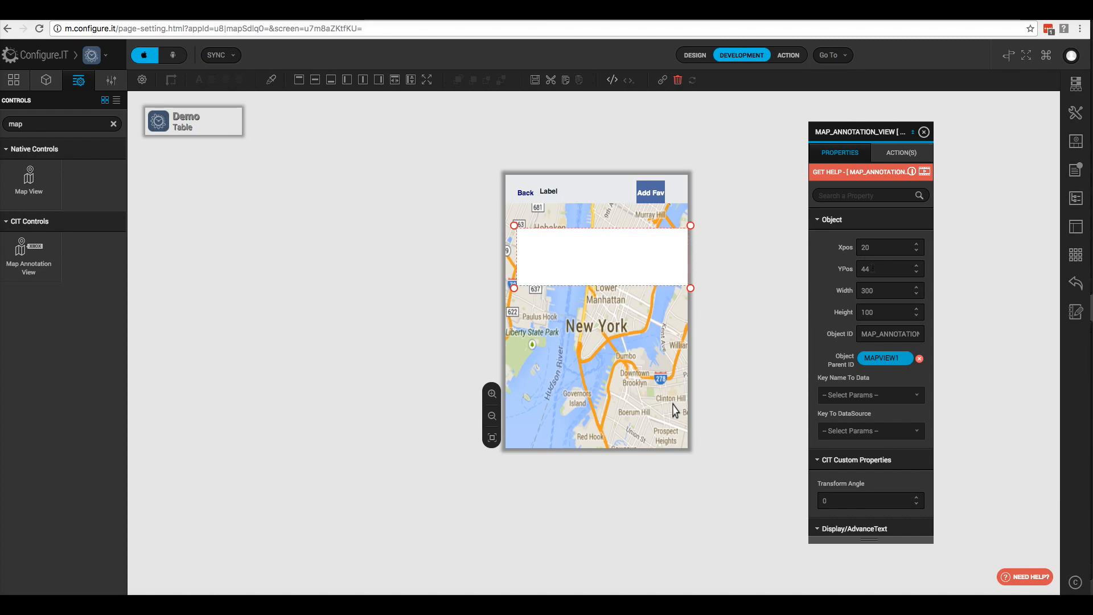
key(Tab)
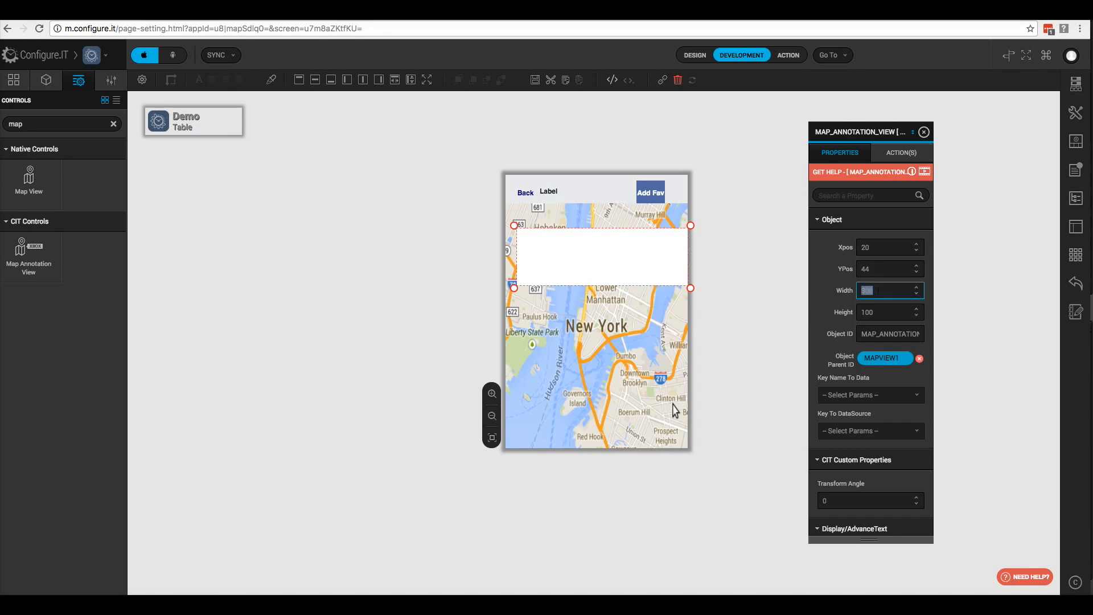
text(200)
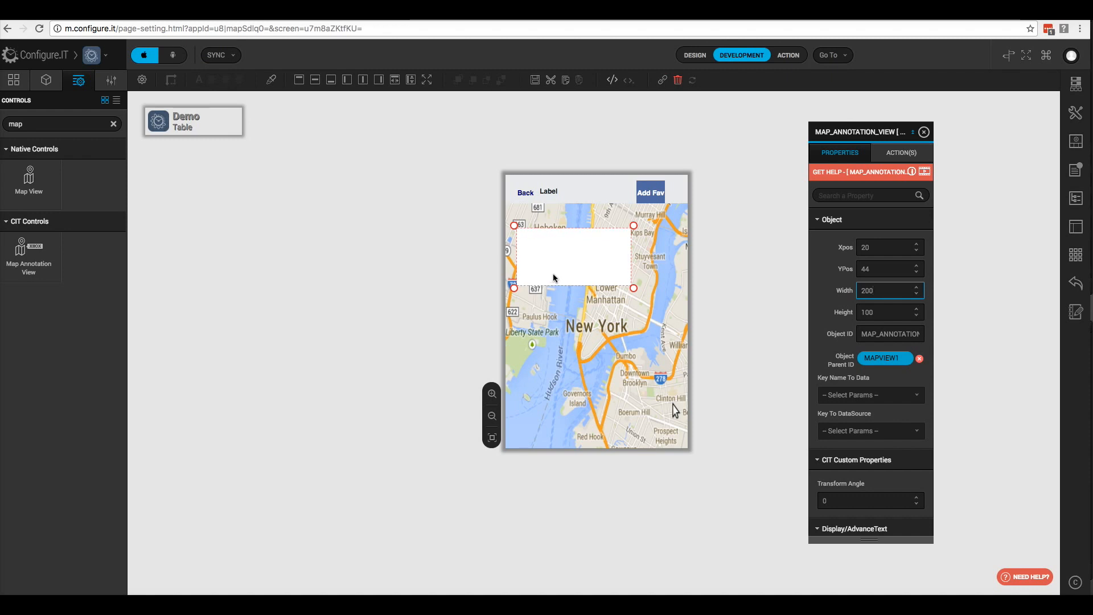
- Clear the control search and place a label in the upper-left part of the white map annotation view
click(113, 124)
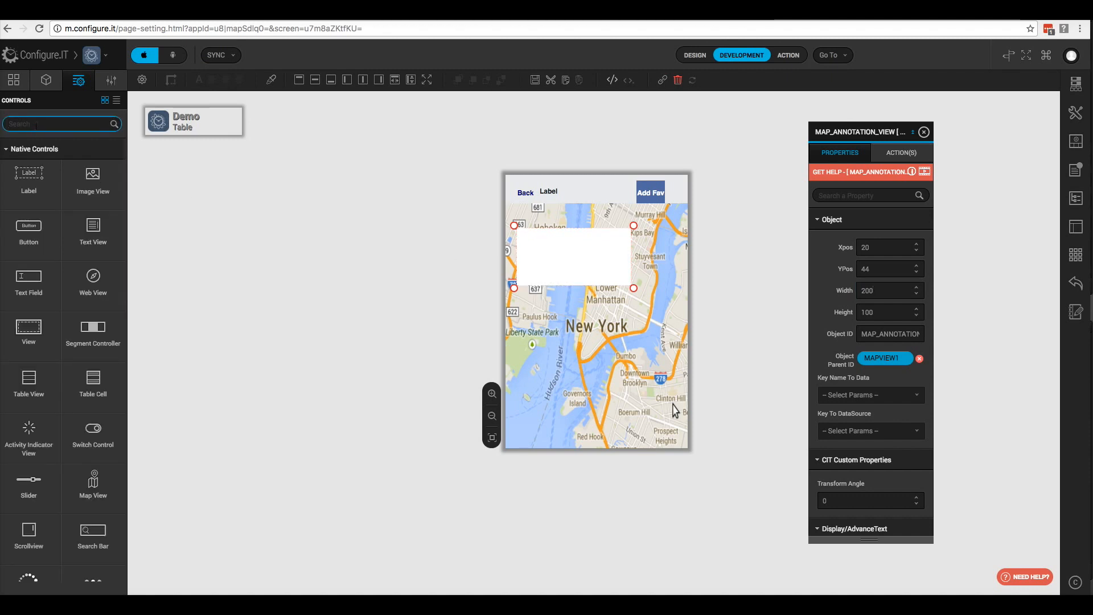
mouse_move(27, 176)
mouse_down()
mouse_move(273, 229)
mouse_move(567, 259)
mouse_move(542, 241)
mouse_up()
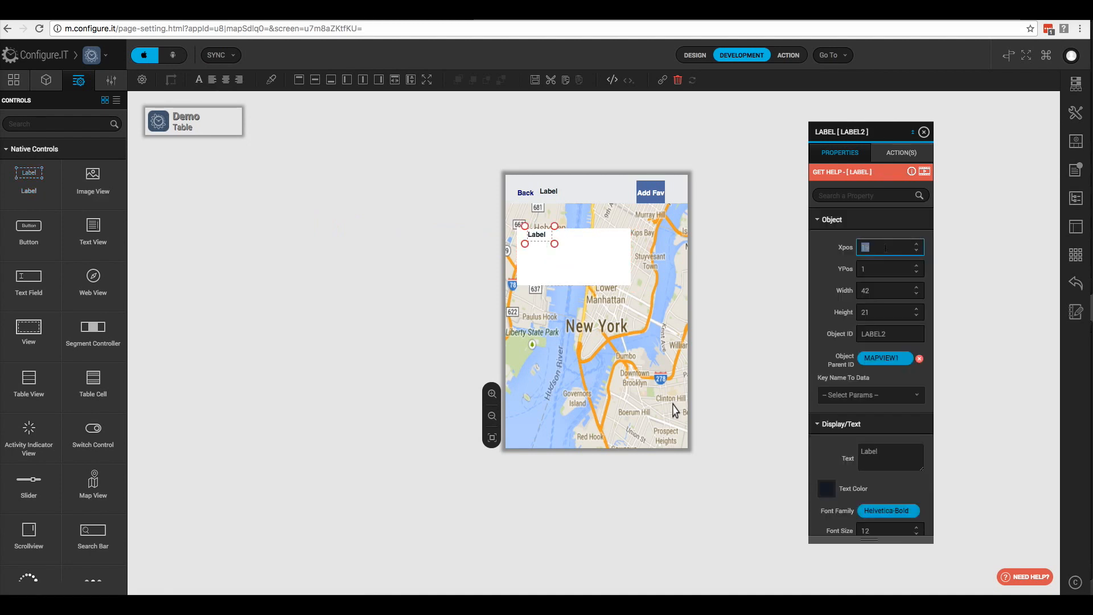
- Set the new label's X position to 10, Y position to 10, width to 180 and height to 20
text(10)
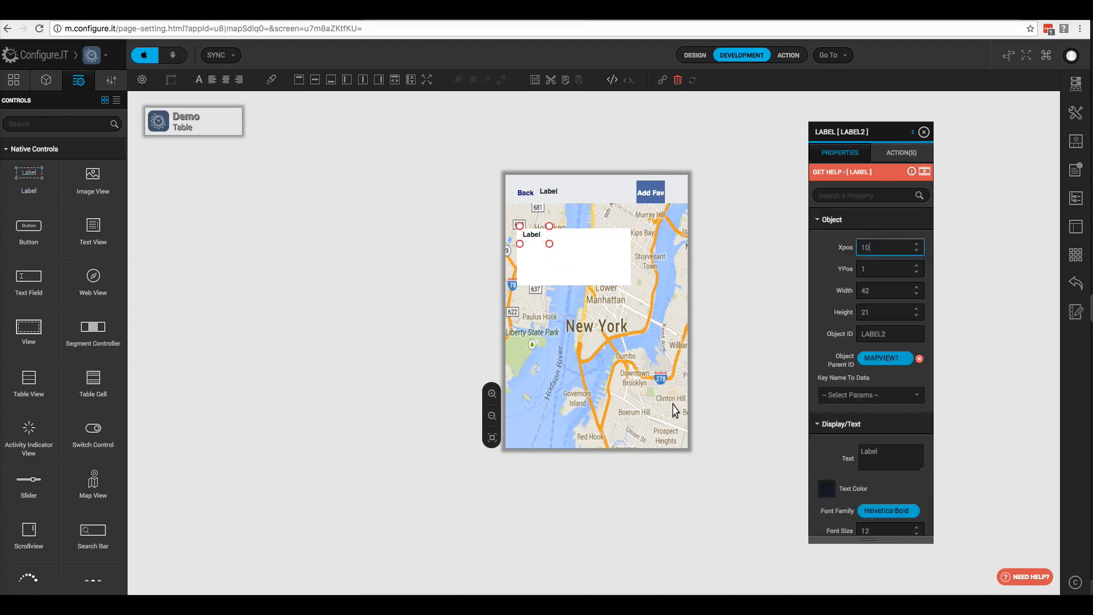
key(Tab)
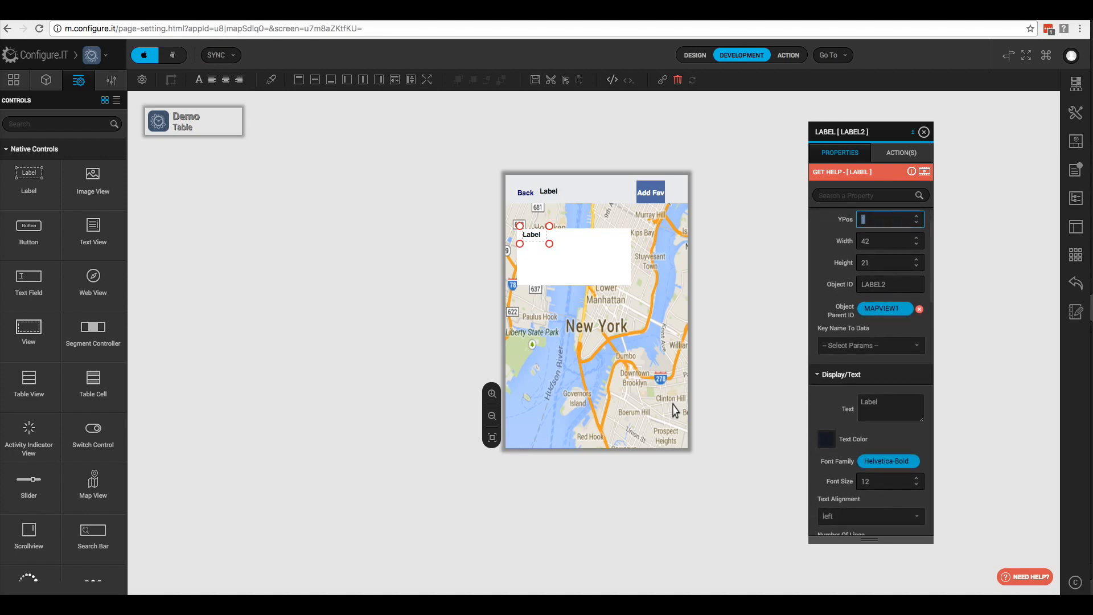
text(10)
key(Tab)
key(BackSpace)
text(180)
key(Tab)
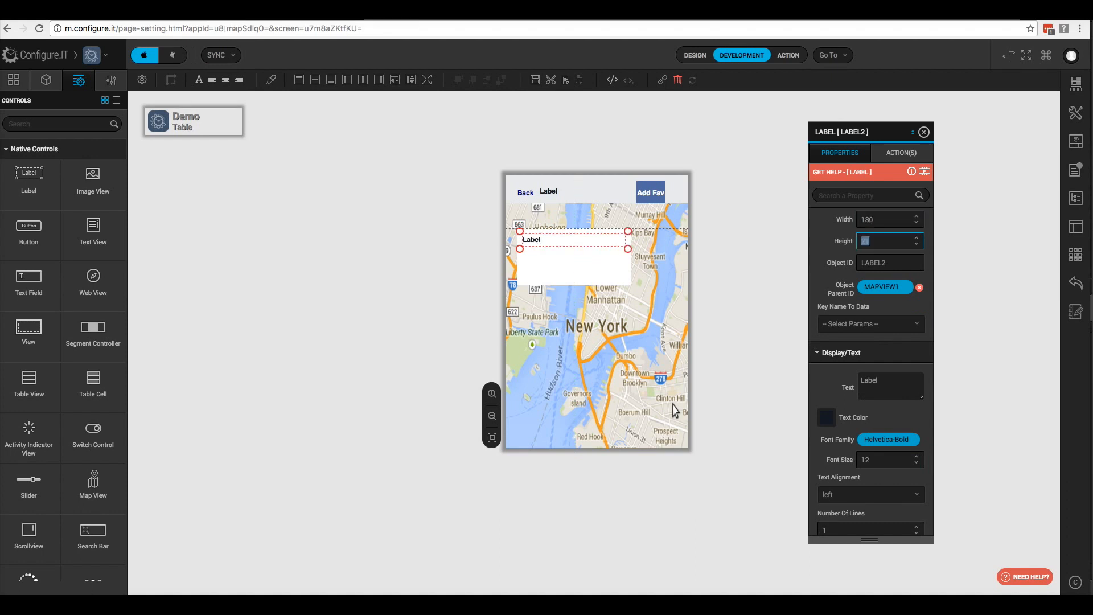
key(BackSpace)
text(20)
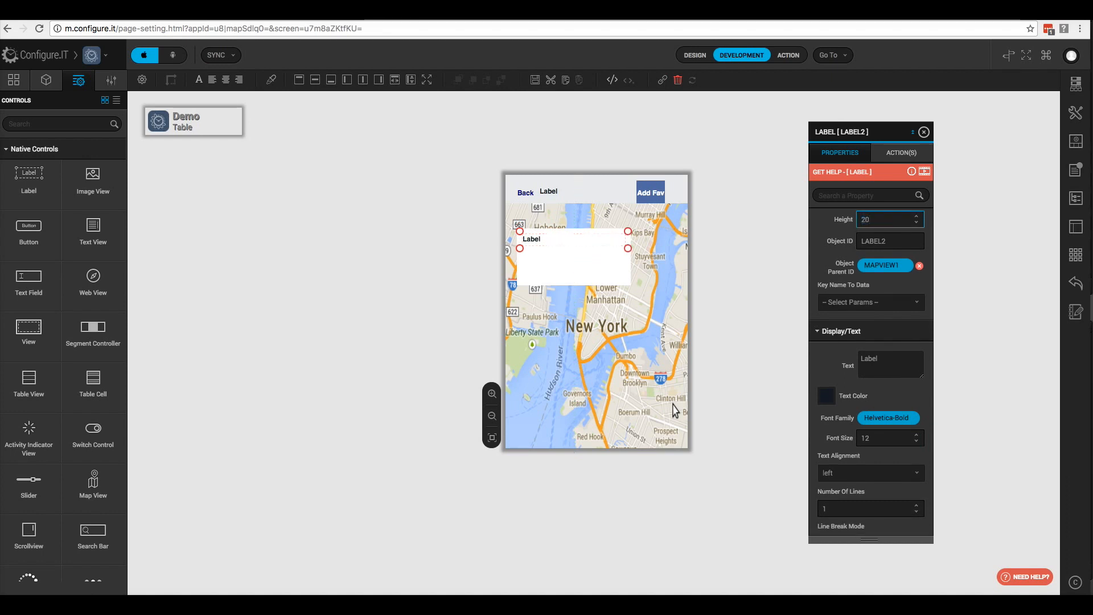
- Set the label's object ID to lblName2 and map its data key to name from the GOOGLE_CITY response
key(Tab)
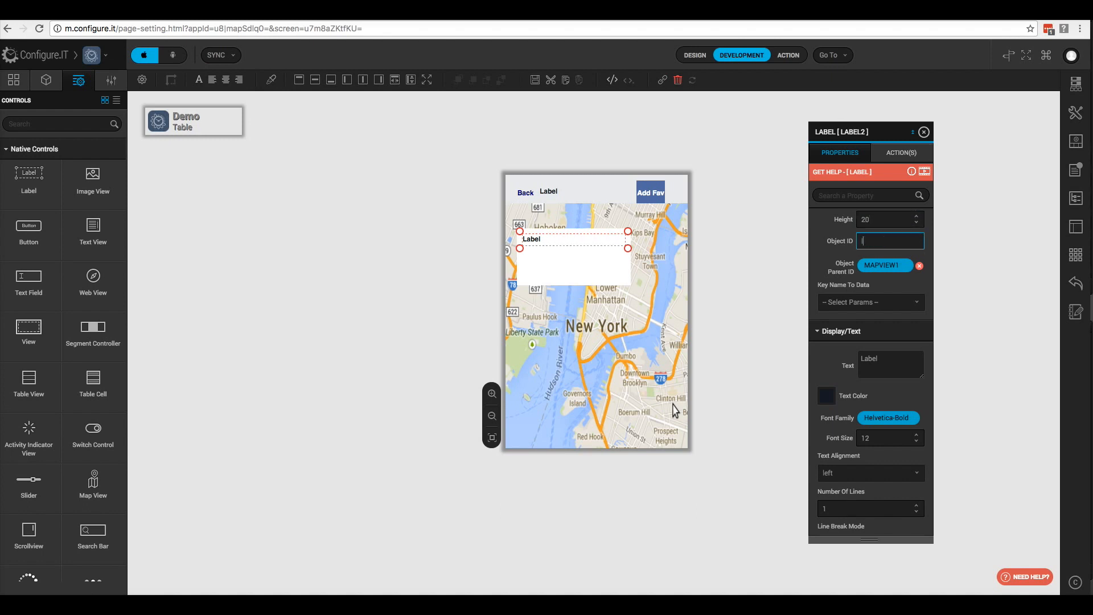
text(lblNa)
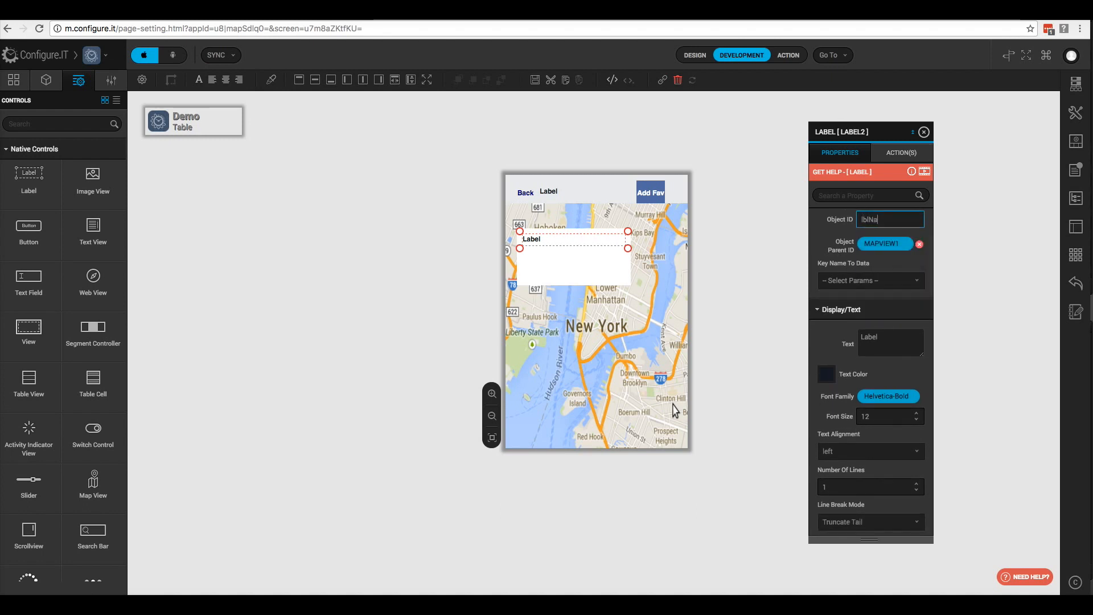
text(me2)
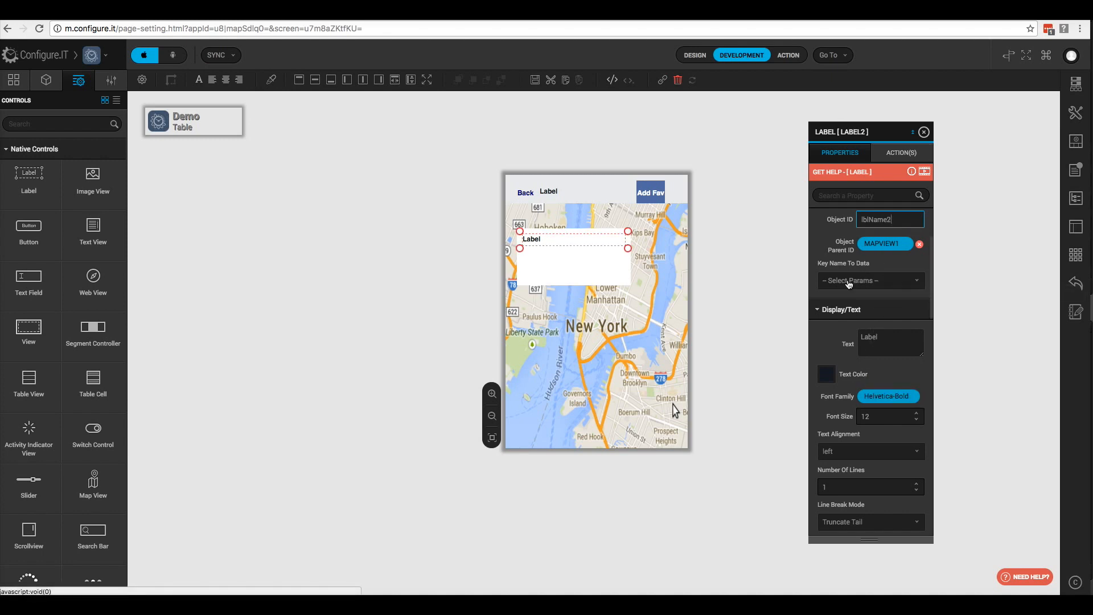
click(869, 281)
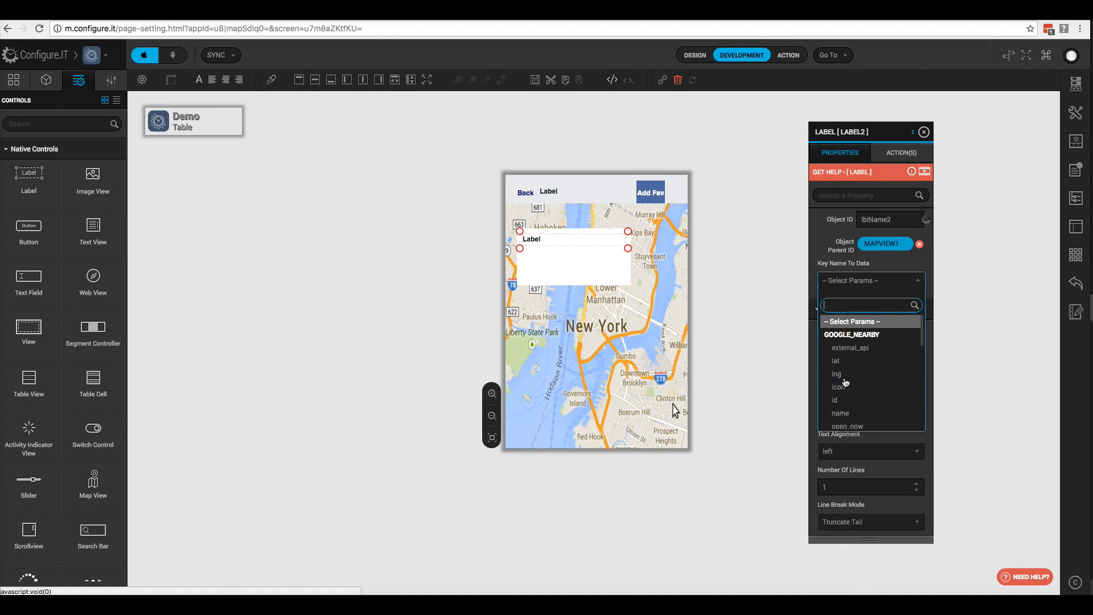
scroll(848, 387, down, 1)
scroll(849, 393, down, 5)
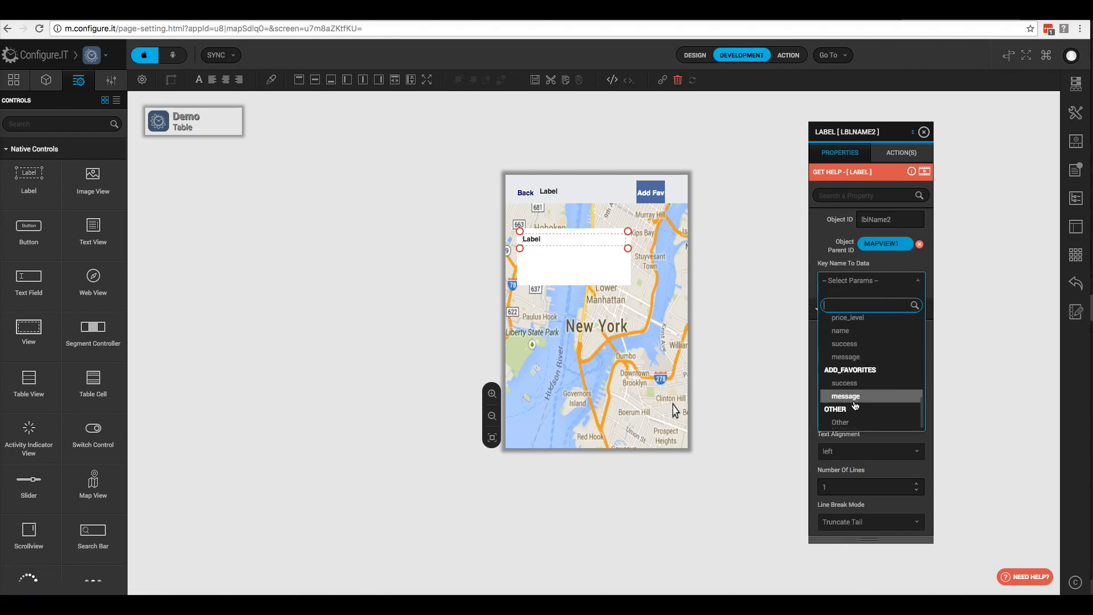
click(848, 339)
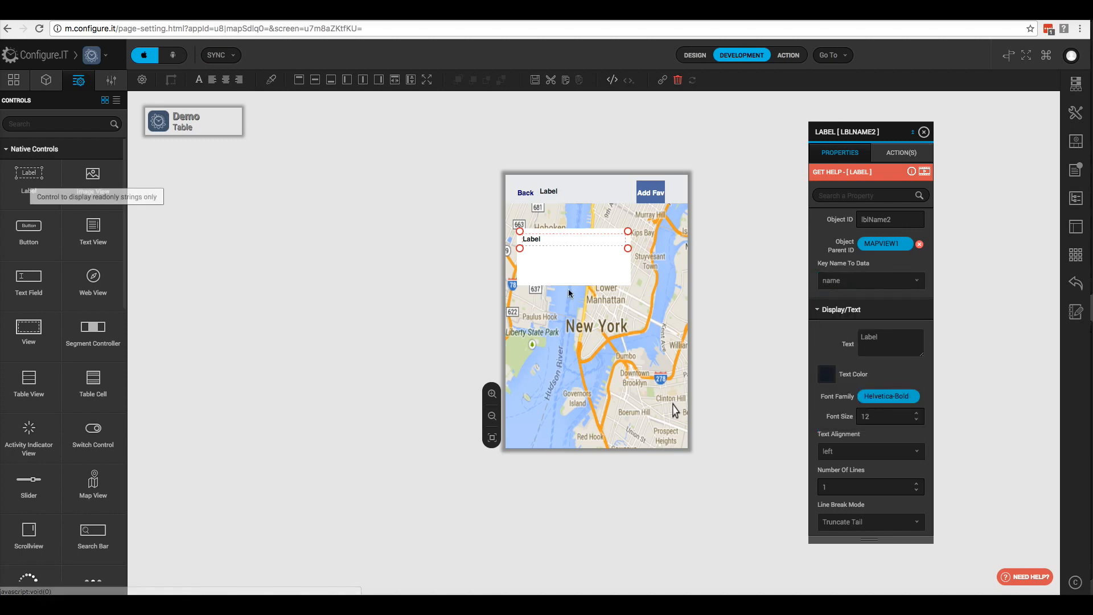
- Clone the name label and place the copy at X position 10 and Y position 30
right_click(520, 248)
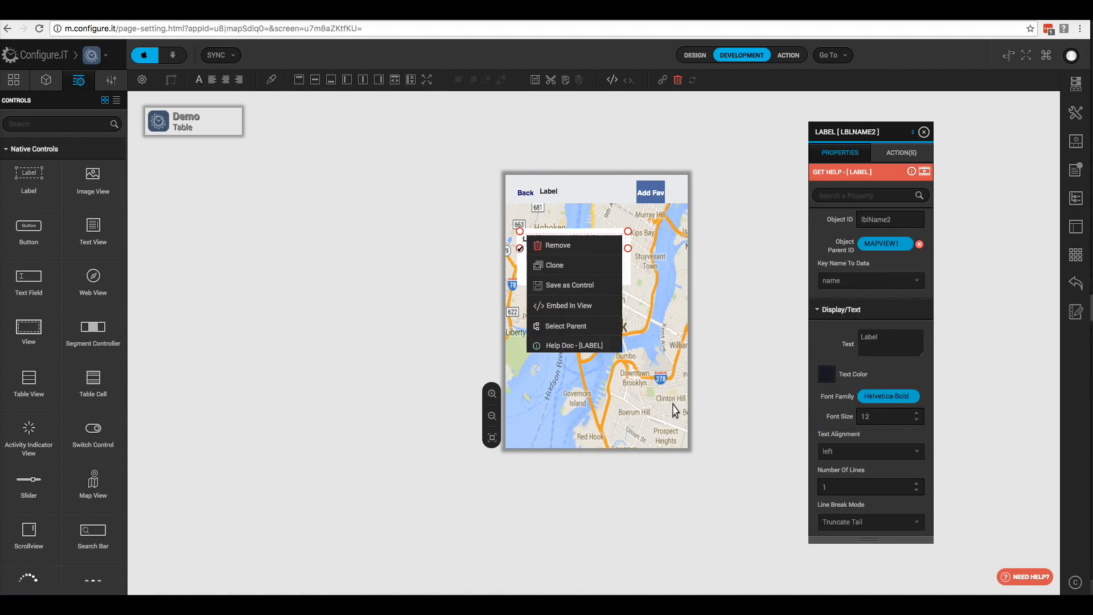
click(555, 266)
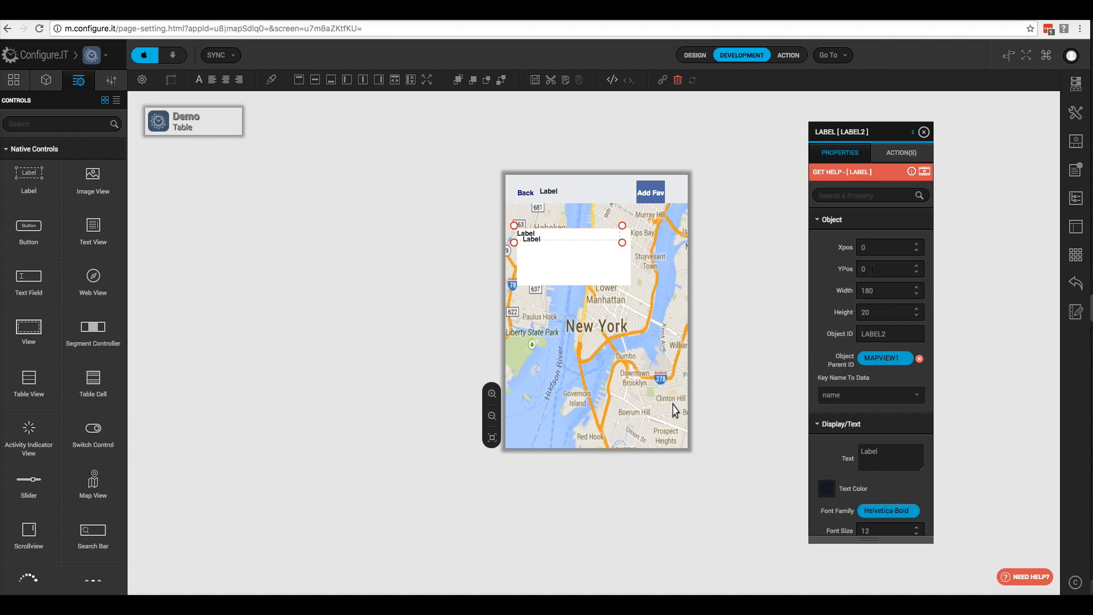
click(864, 247)
text(10)
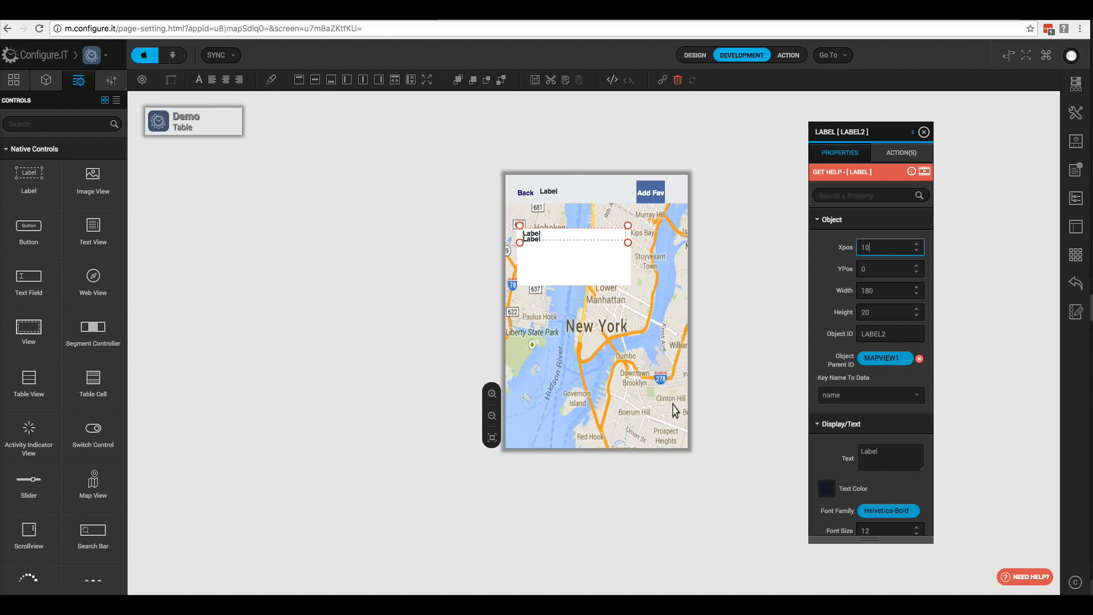
key(Tab)
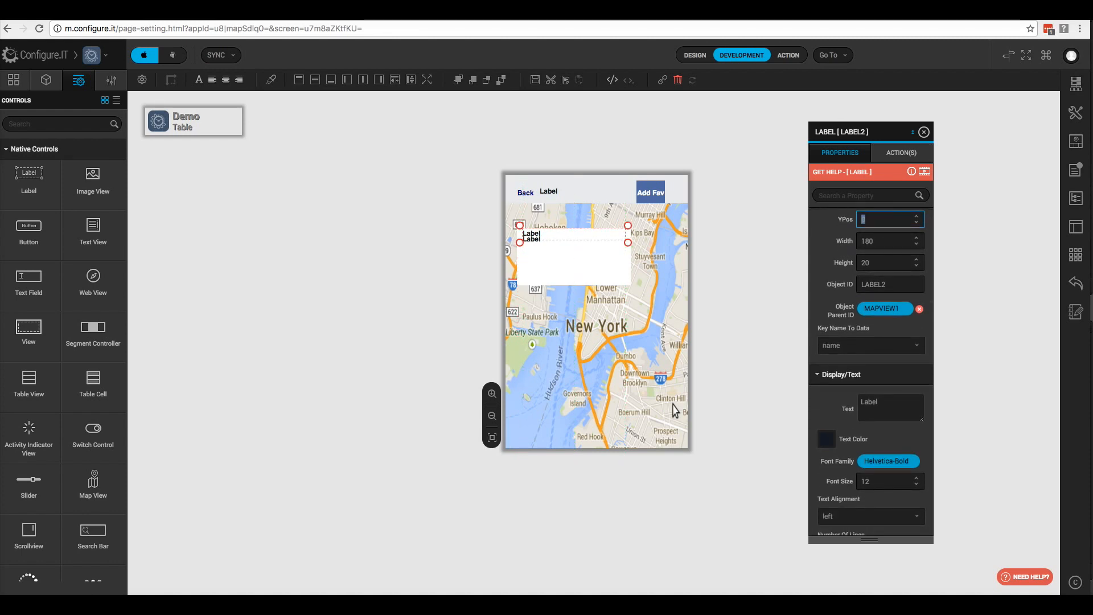
text(30)
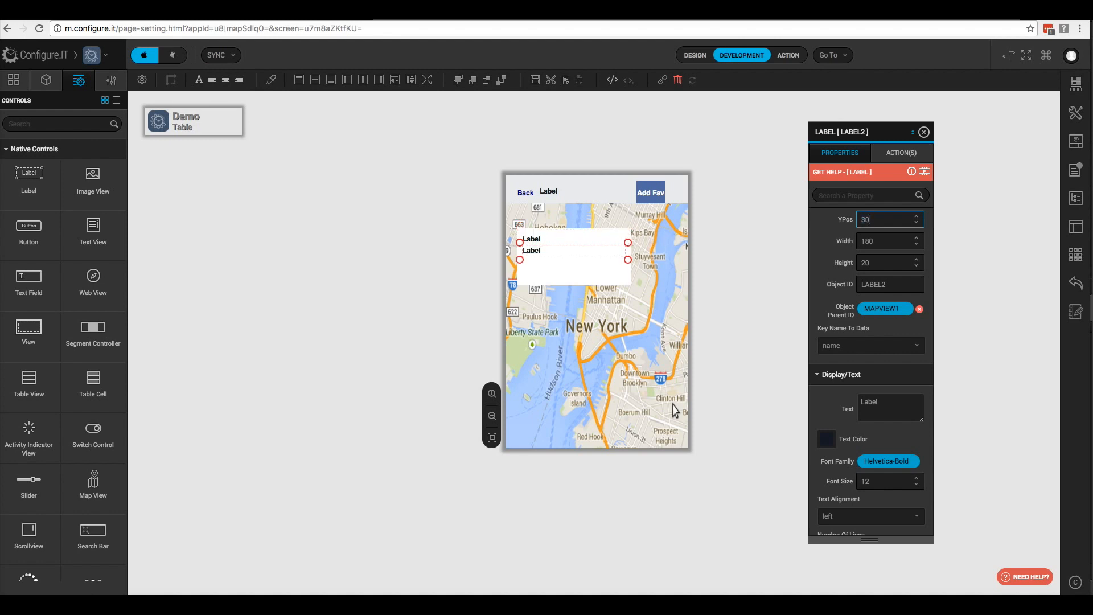
- Set the cloned label's object ID to lblAddress and map its data key to formatted_address
key(Tab)
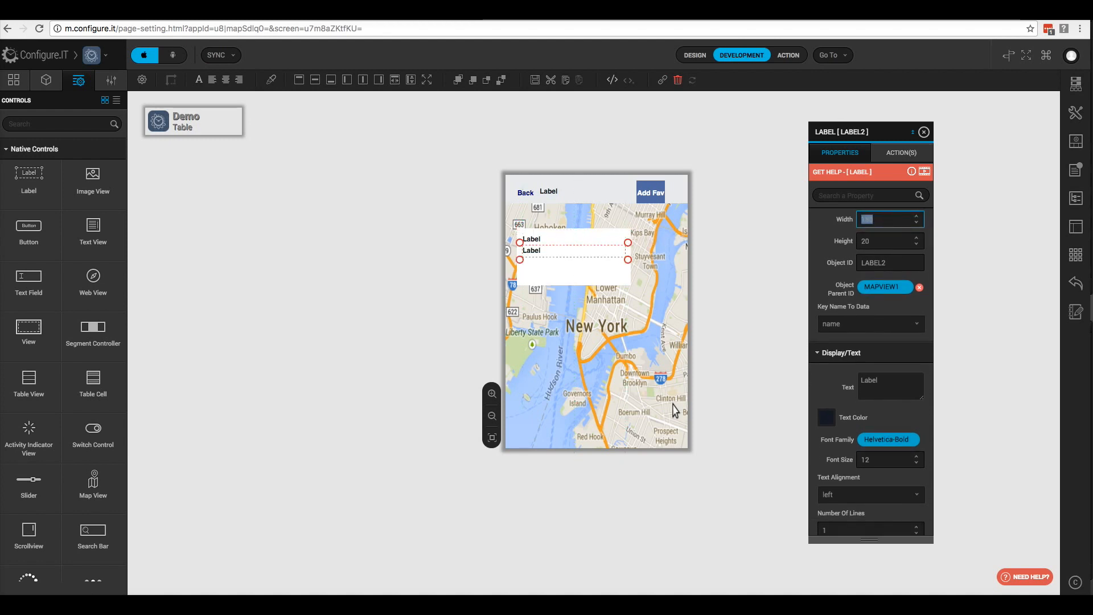
key(Tab)
key(Tab)
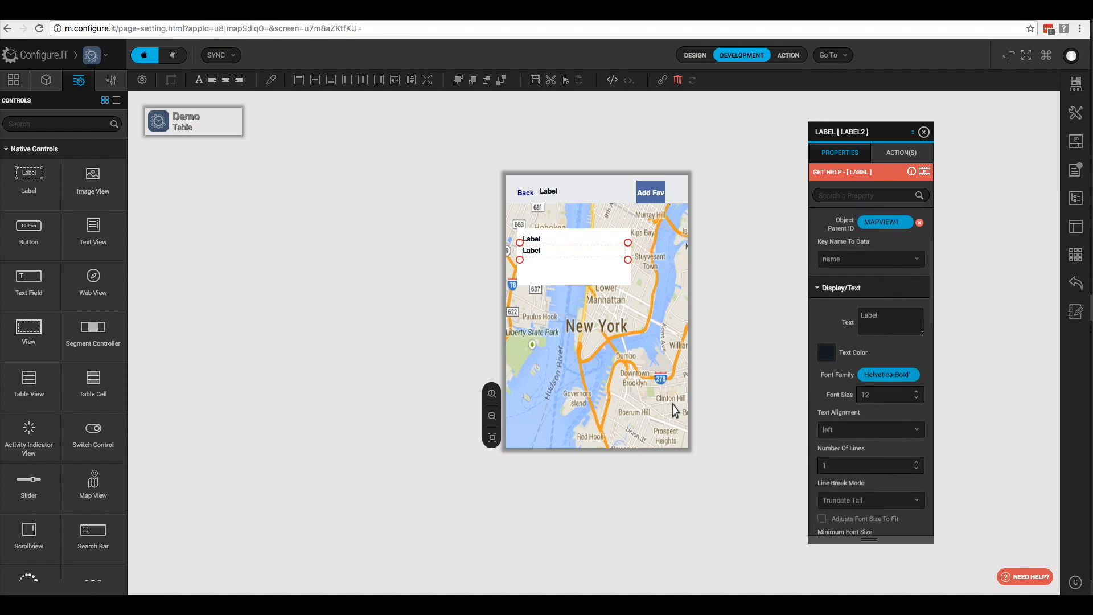
key(Tab)
text(A)
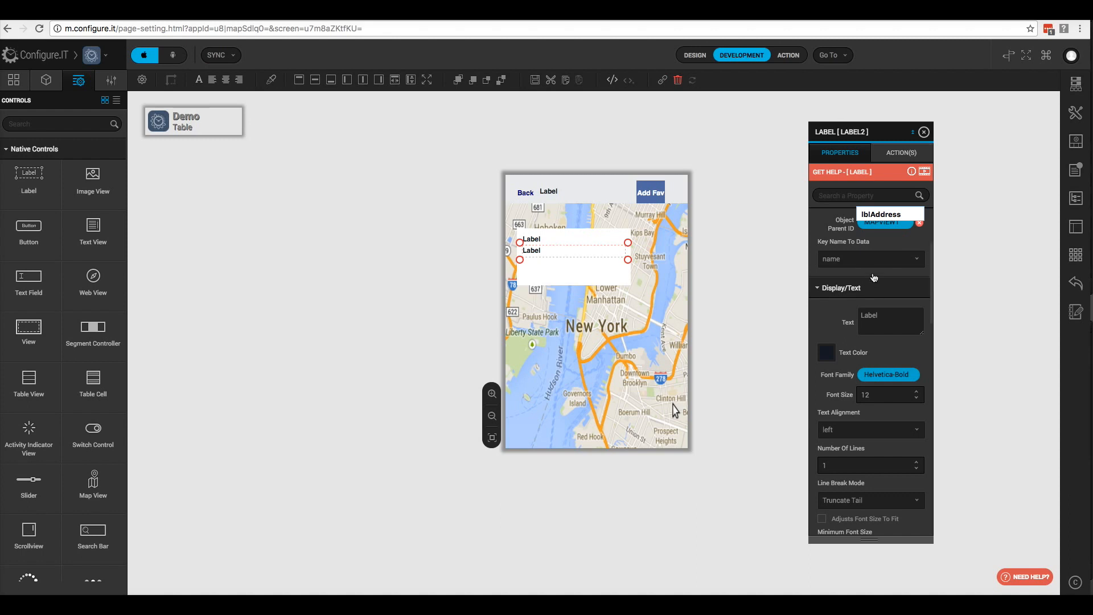
scroll(814, 266, up, 5)
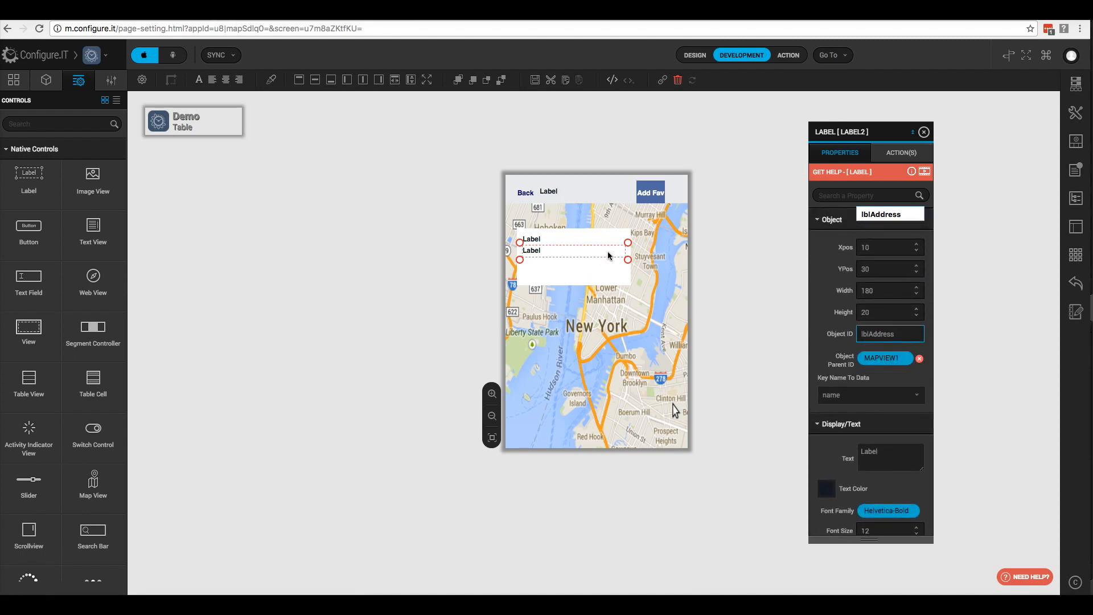
click(858, 398)
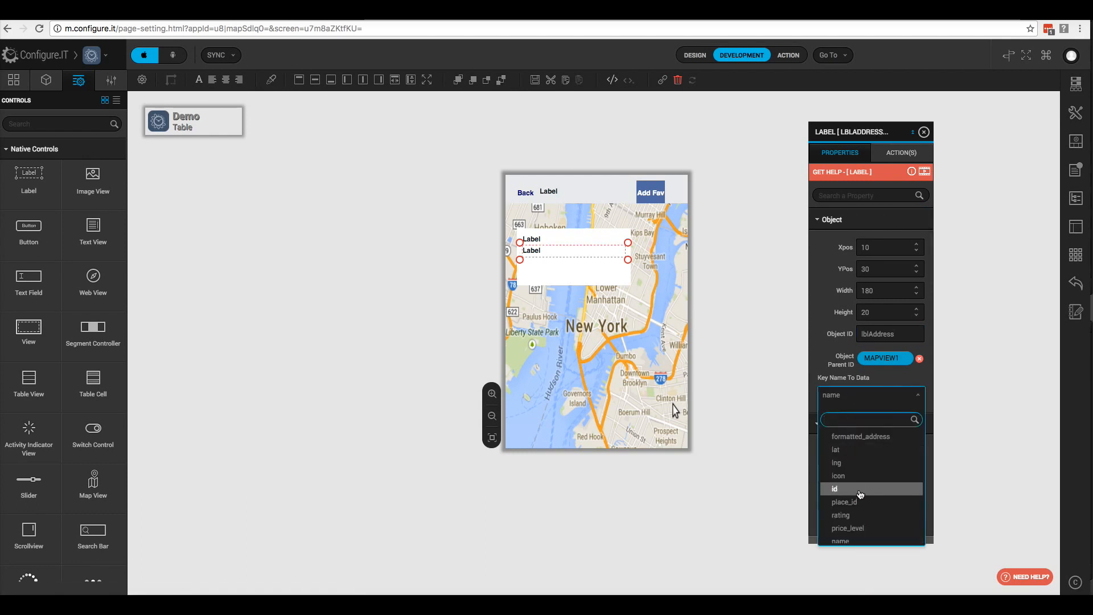
click(860, 437)
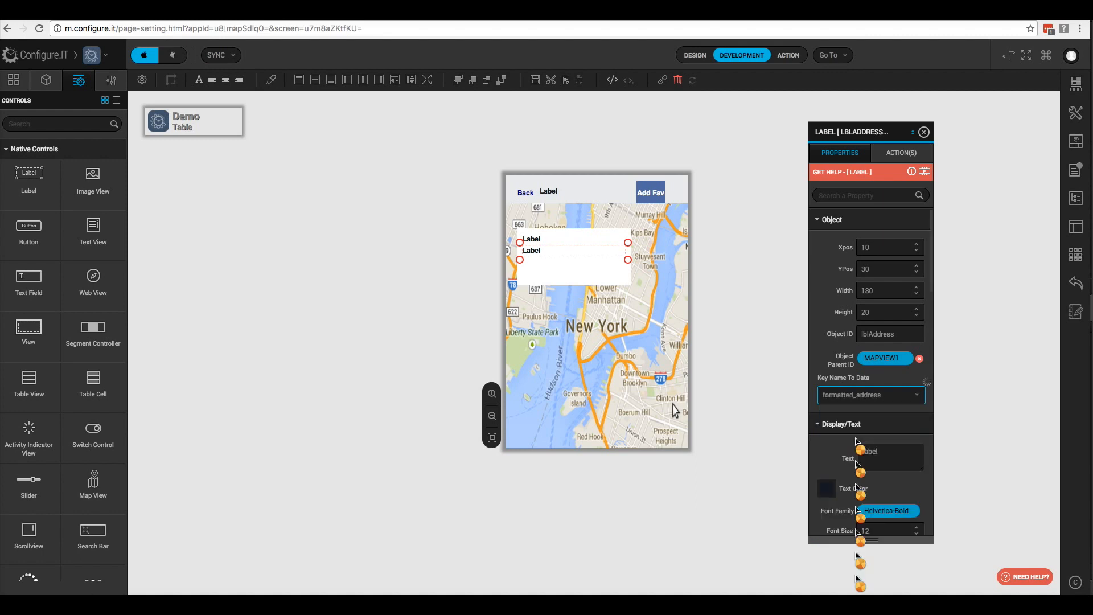
- Clone the address label and place the copy at X position 10 and Y position 50
right_click(519, 258)
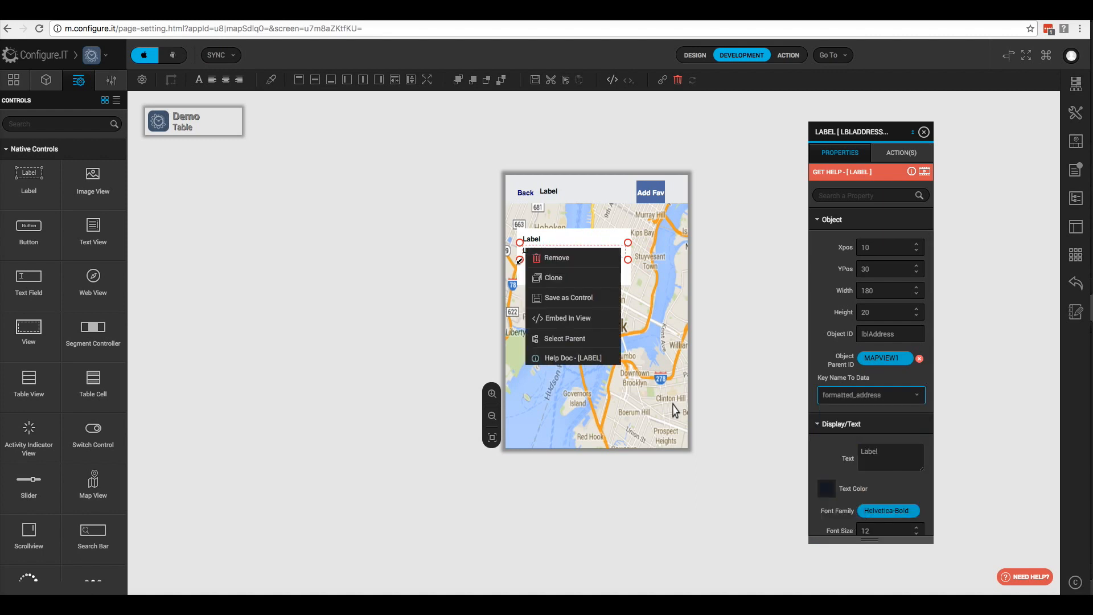
click(551, 280)
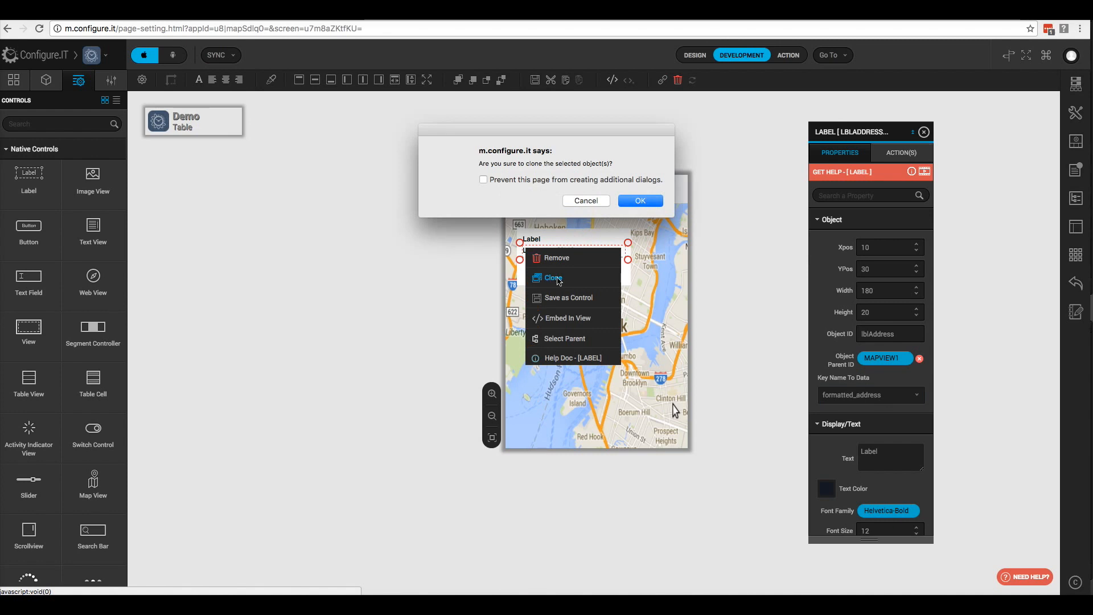
click(643, 203)
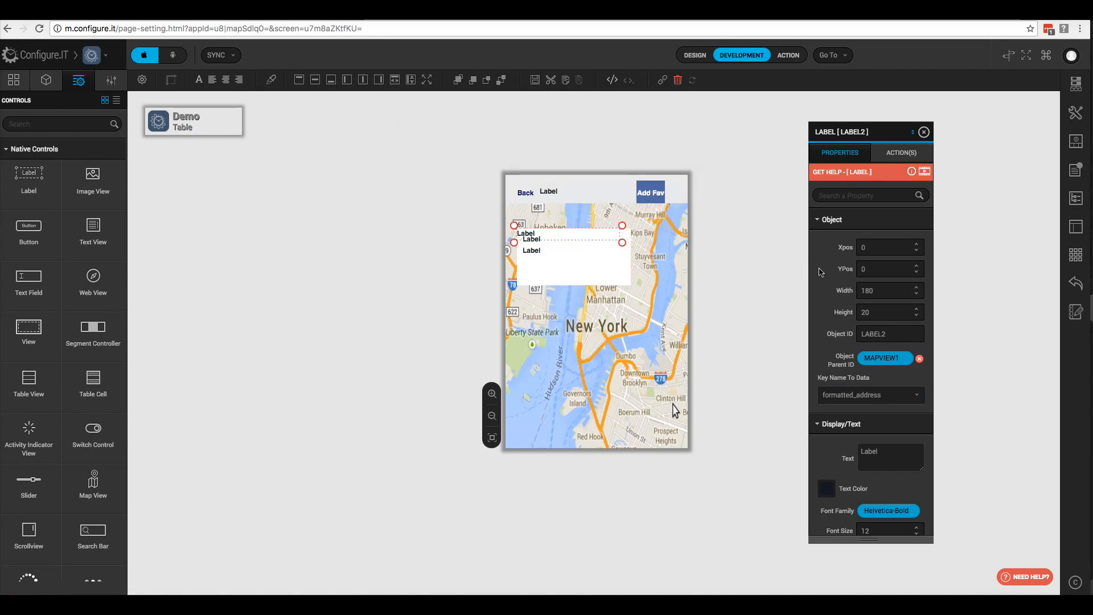
click(874, 248)
text(10)
key(Tab)
key(BackSpace)
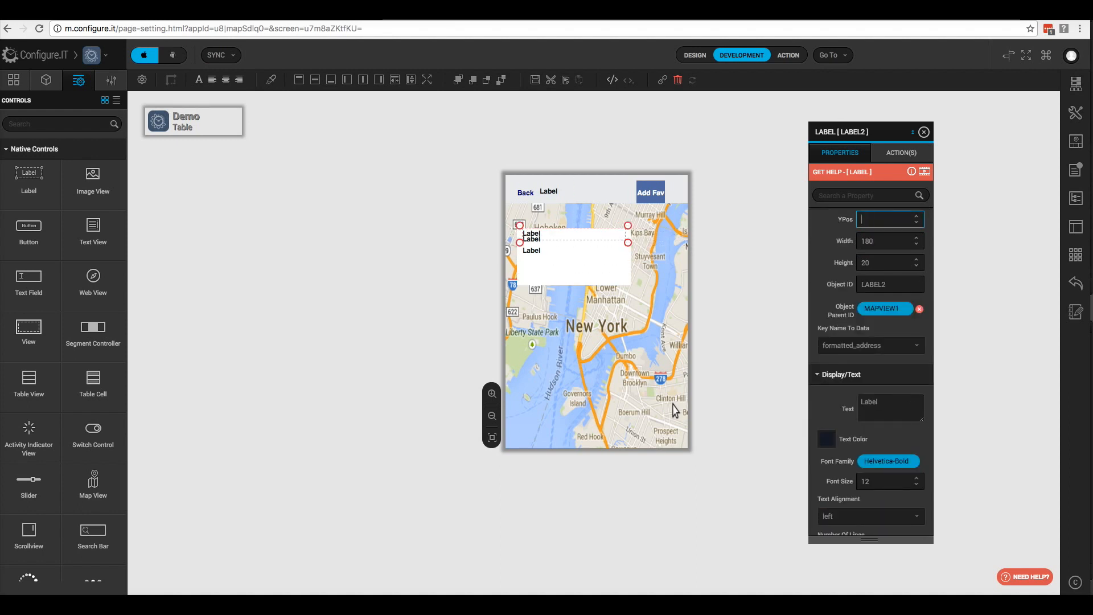
text(50)
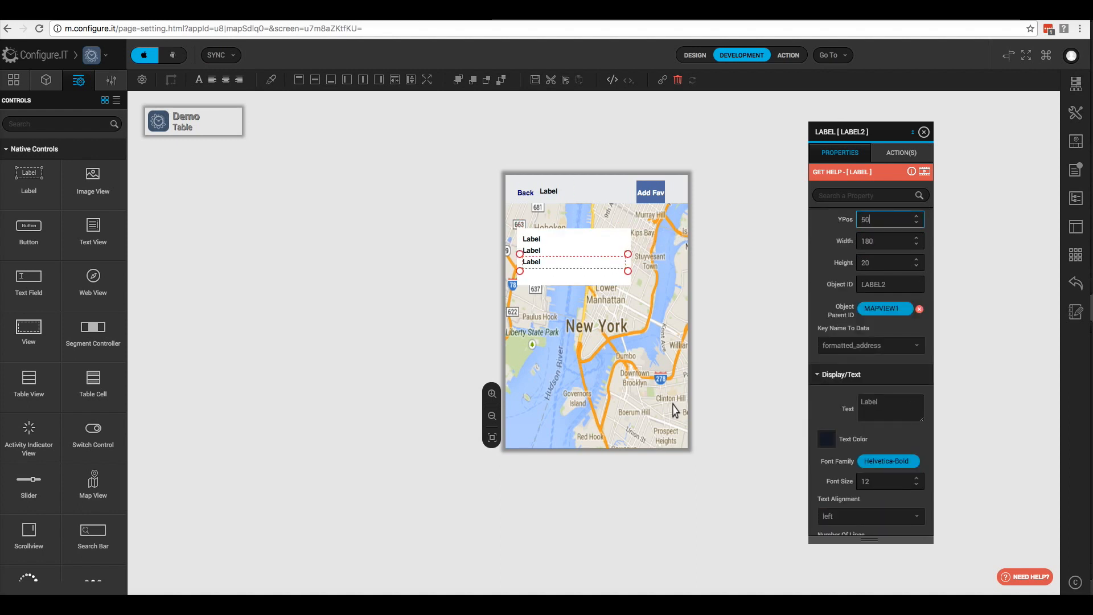
- Set the third label's object ID to lblCoordinates and choose Other as its data key
double_click(893, 287)
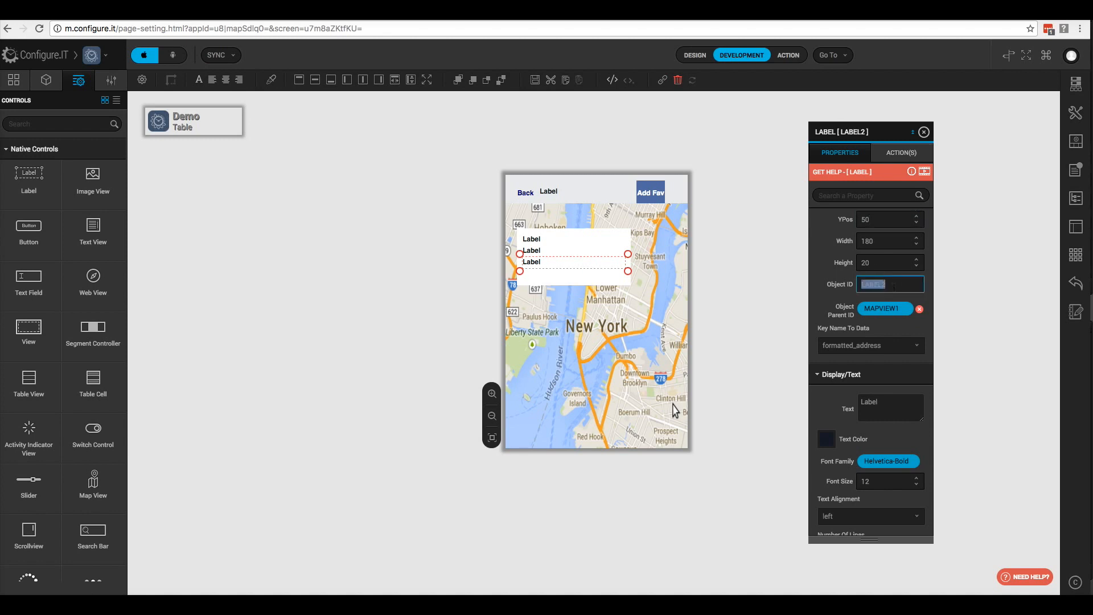
text(lblCoordinates)
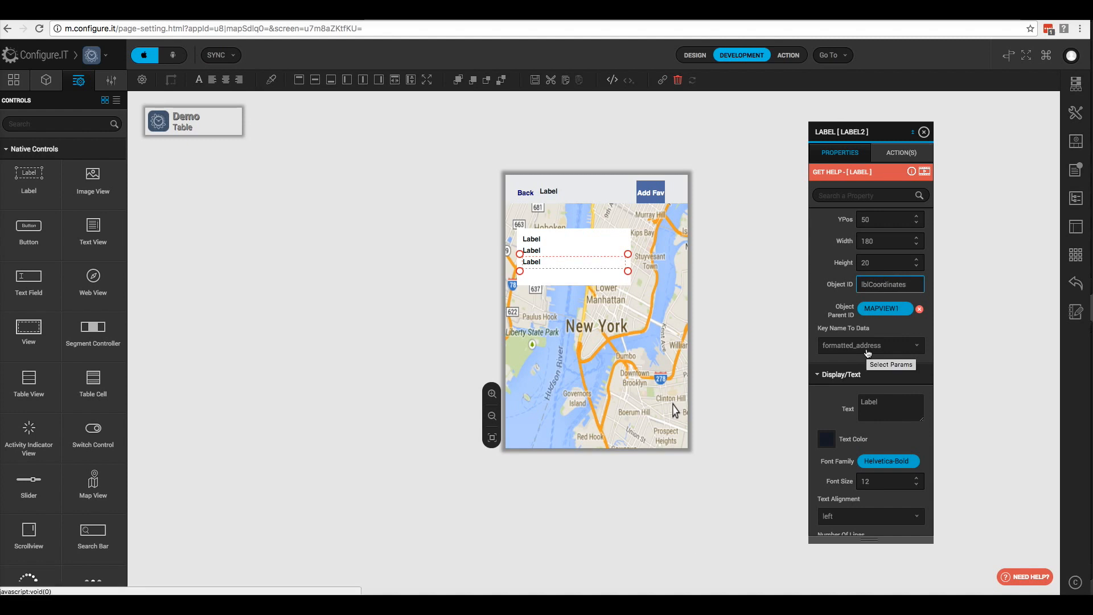
click(868, 353)
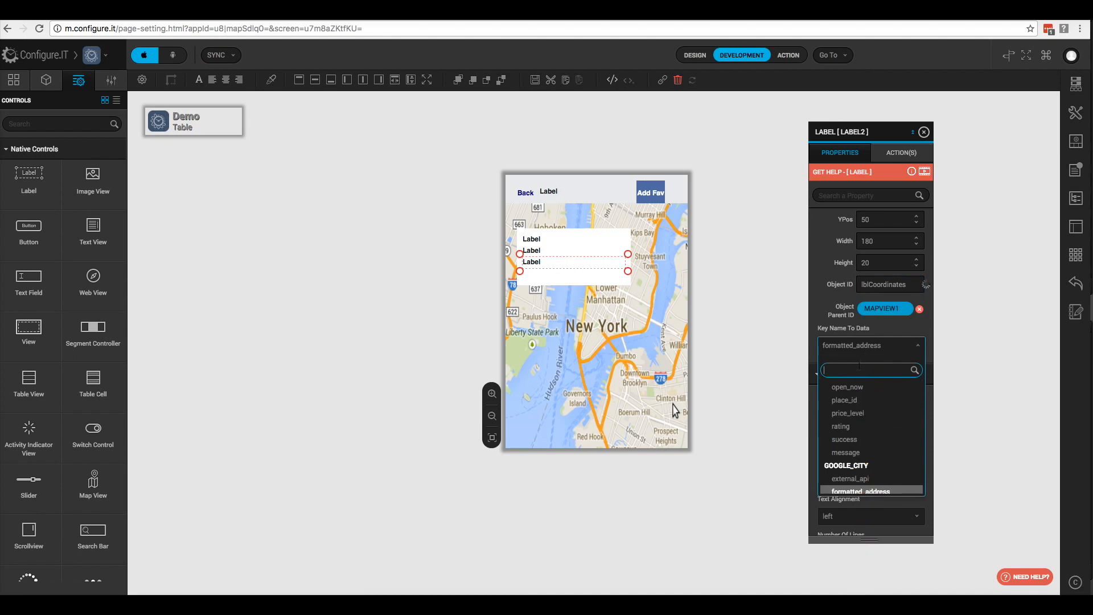
text(other)
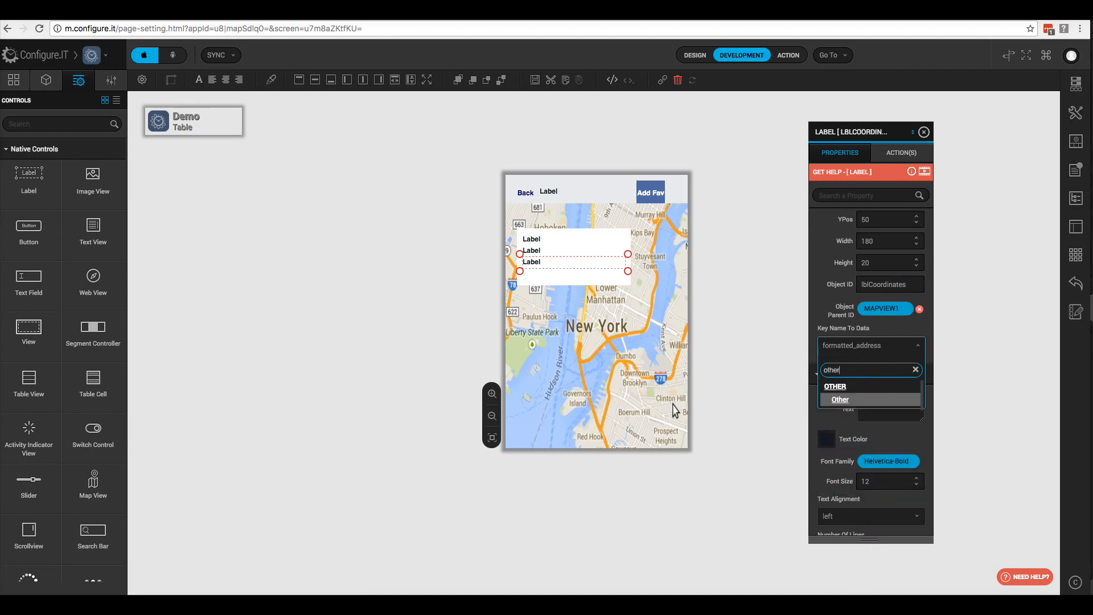
click(839, 400)
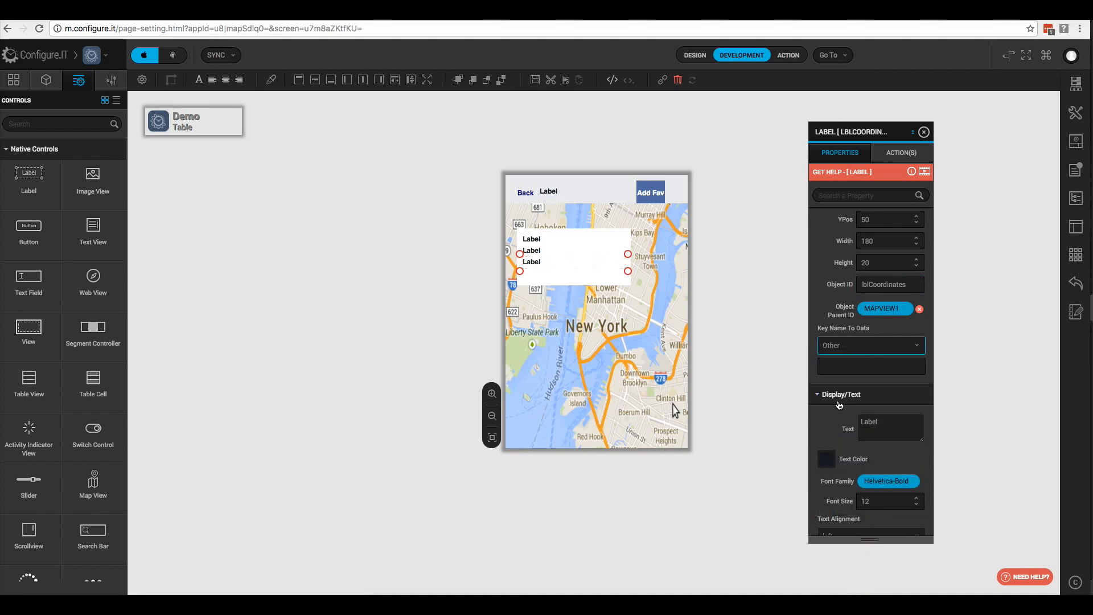
- Set the custom data key of the lblCoordinates label to {lat},{lng}
click(837, 367)
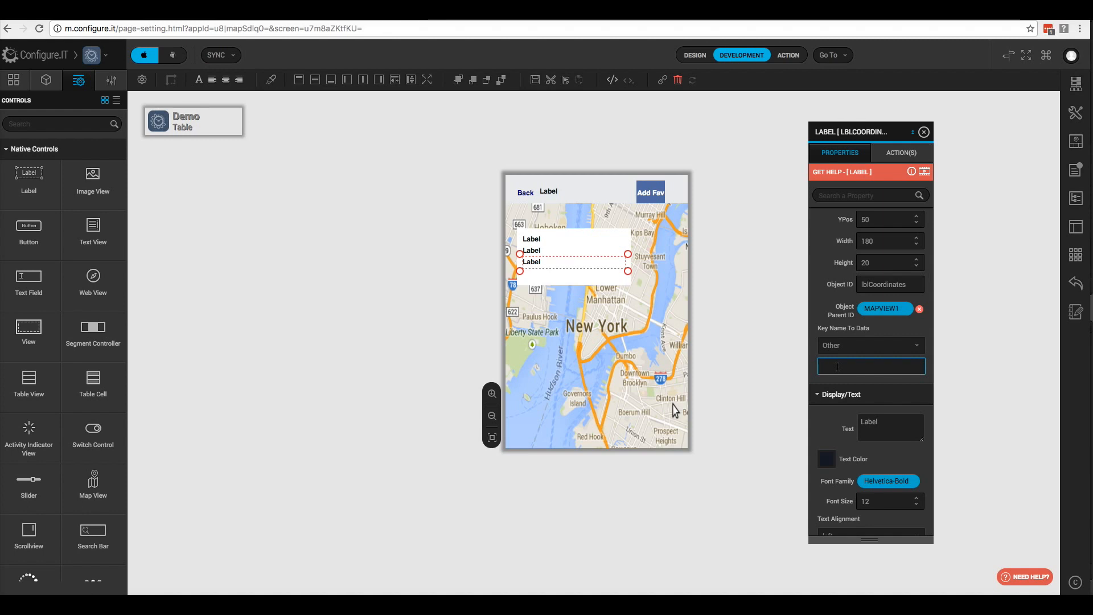
text({)
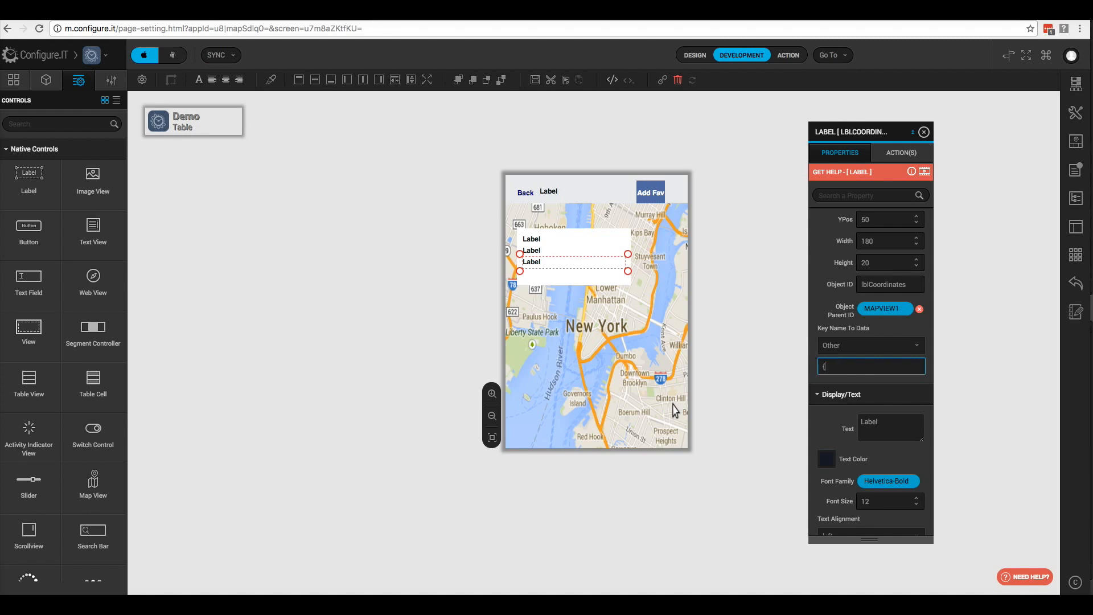
text(lat)
key(BackSpace)
text(})
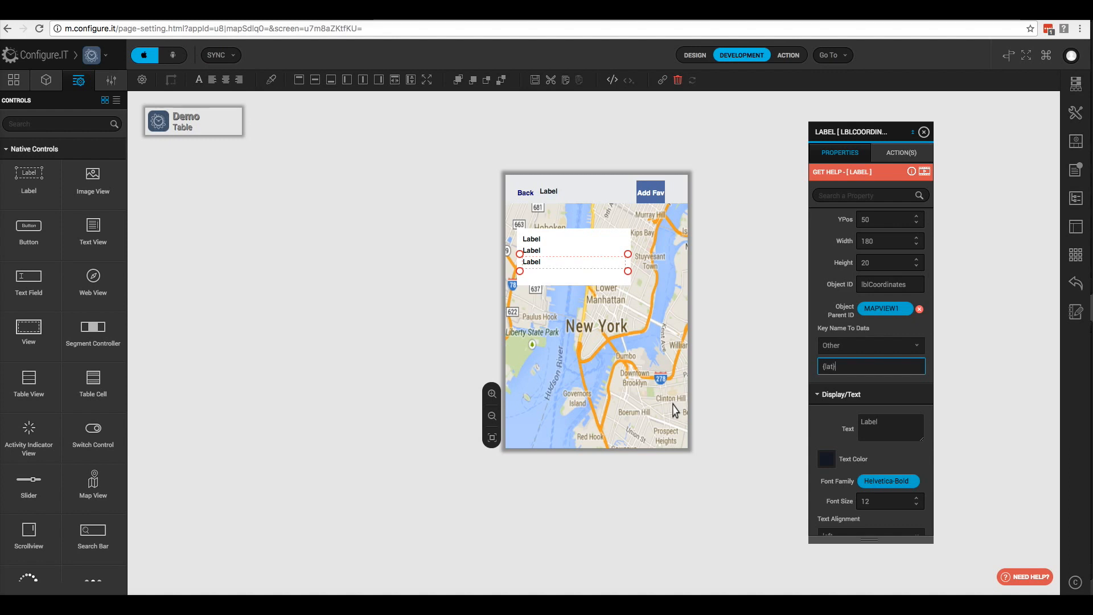
text(,{)
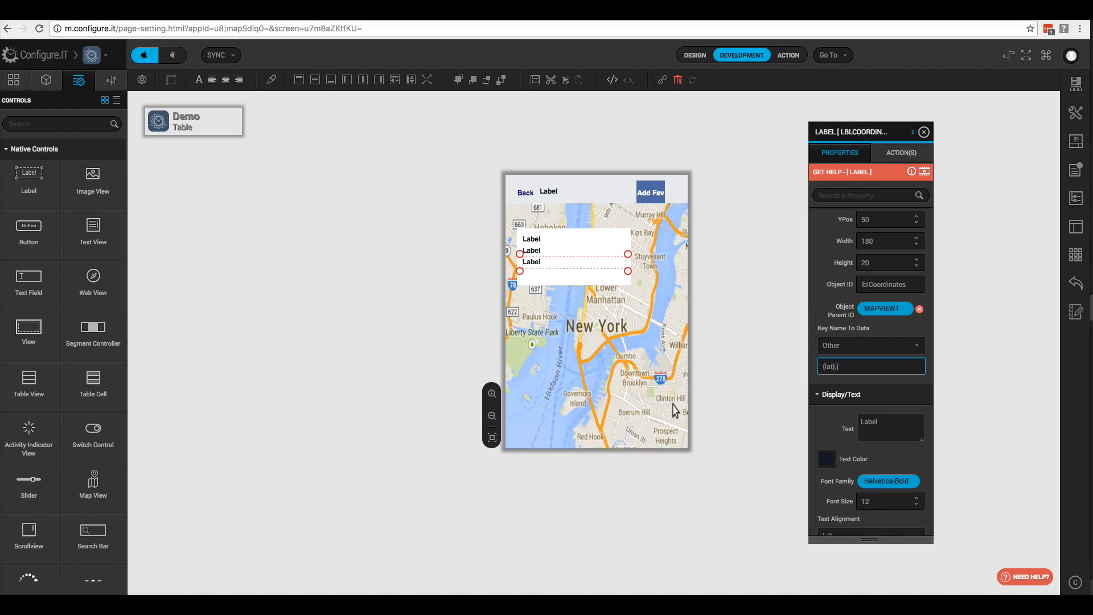
text(lng})
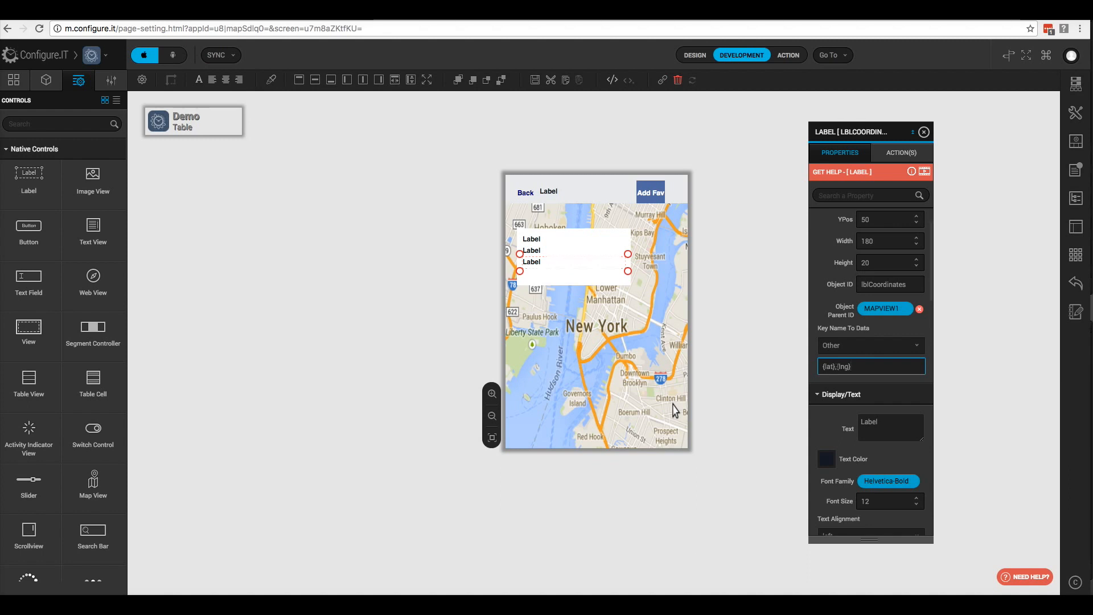
click(755, 458)
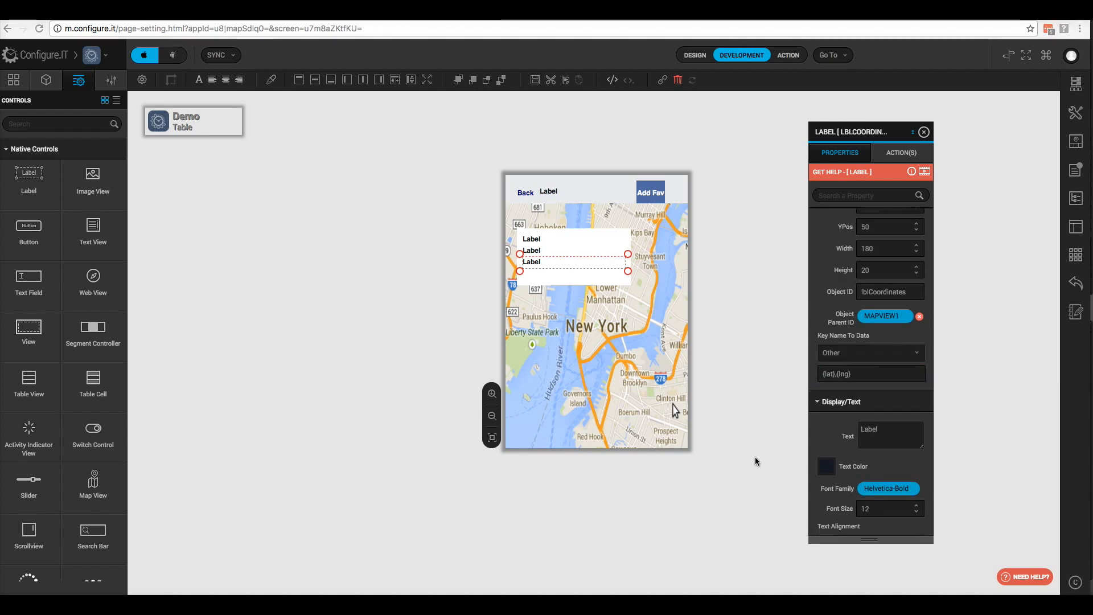
scroll(845, 469, down, 3)
scroll(844, 470, down, 5)
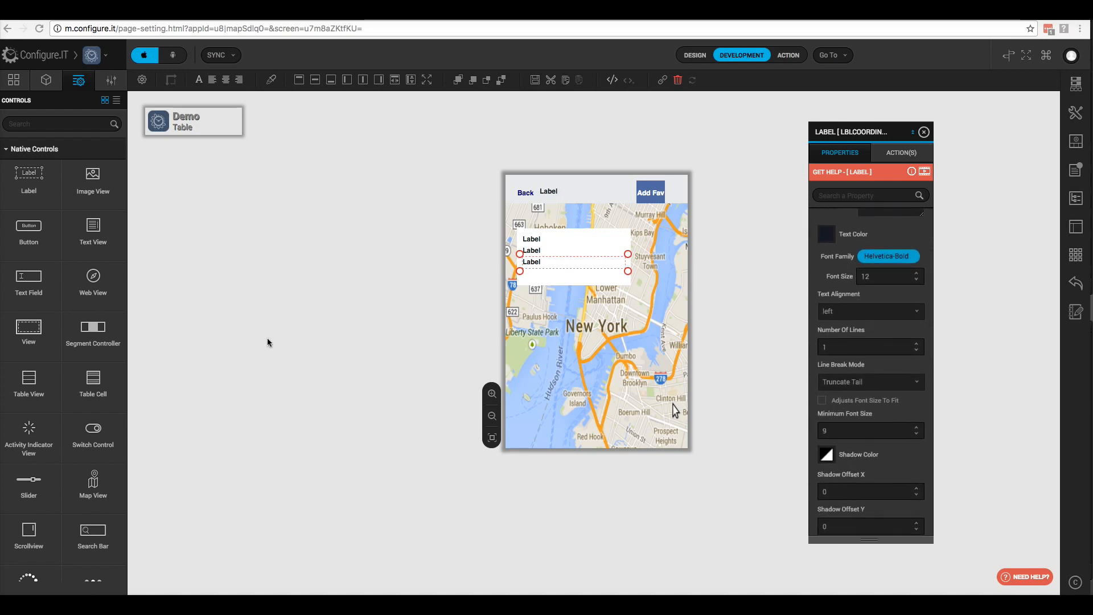
- Select MAPVIEW1 in the object tree and review its properties
click(47, 86)
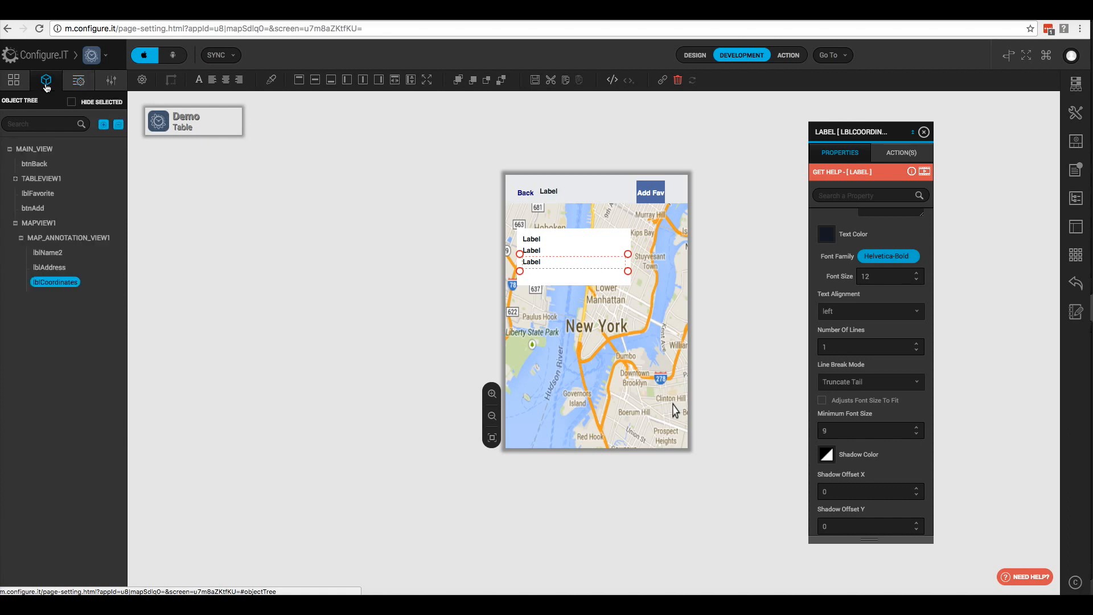
click(39, 225)
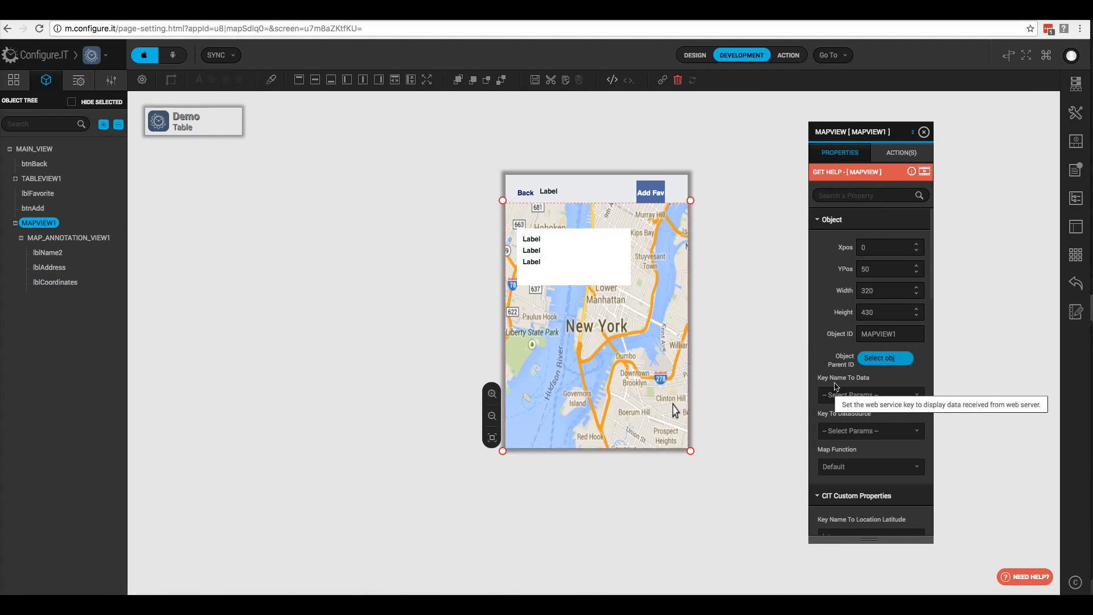
scroll(835, 387, down, 5)
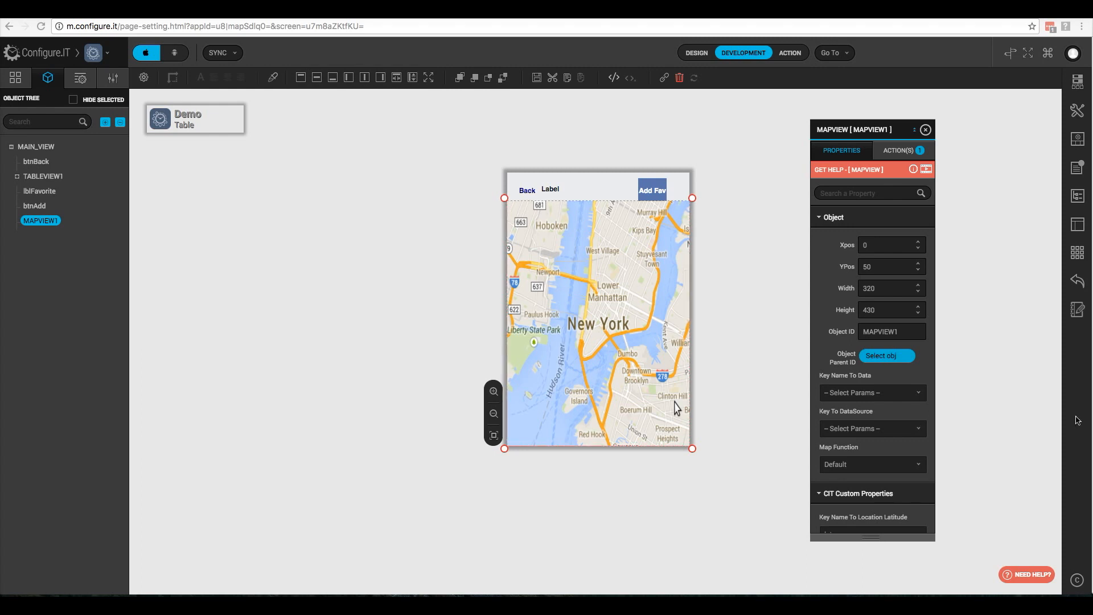
- Set the Map Function of MAPVIEW1 to Address Locator
click(904, 466)
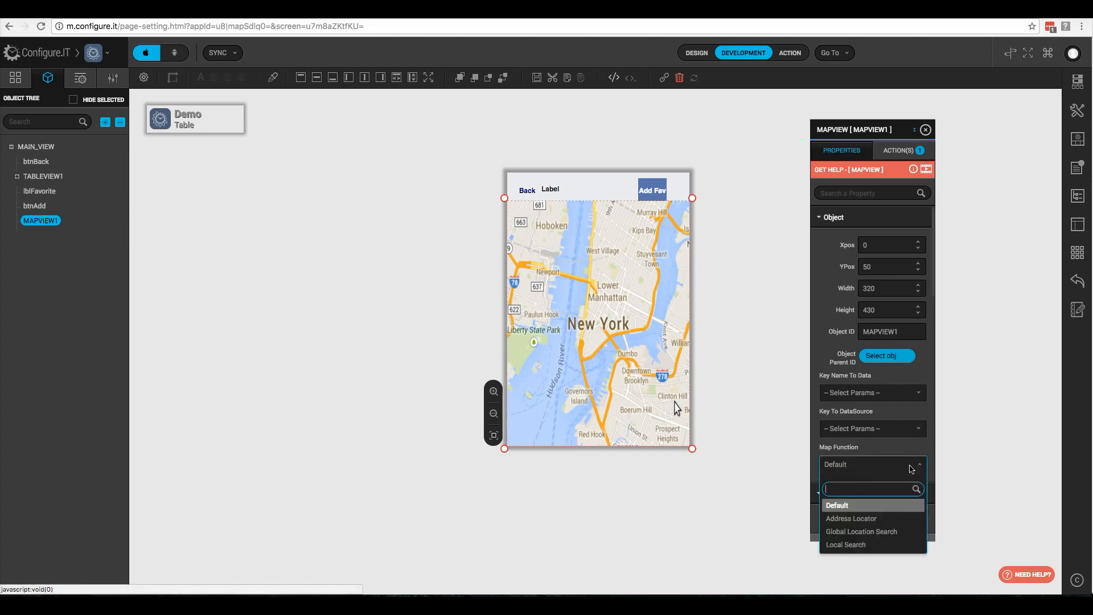
click(868, 518)
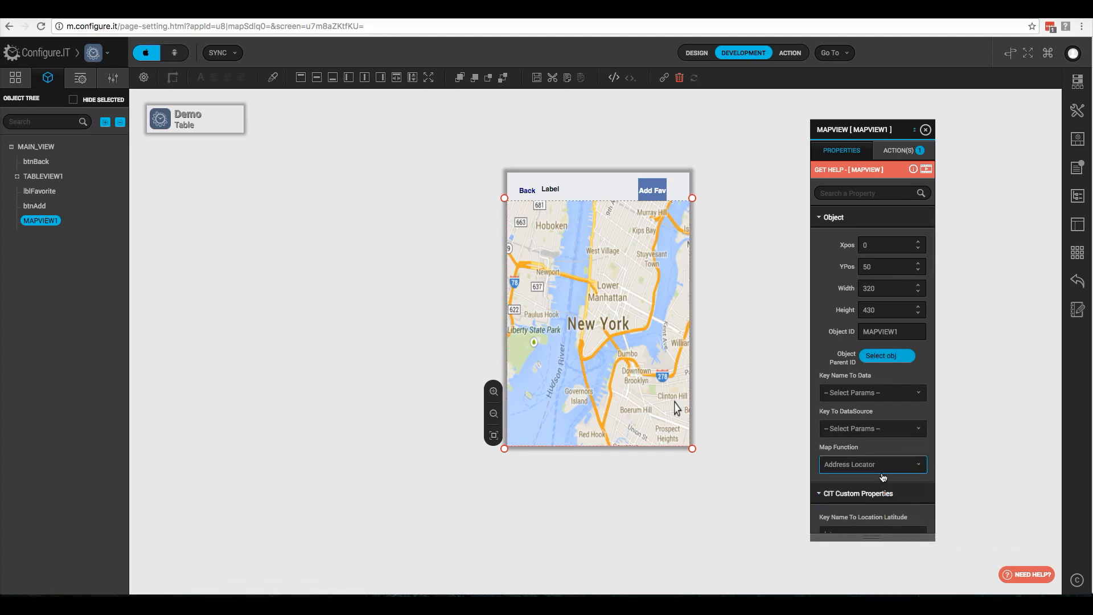
click(883, 467)
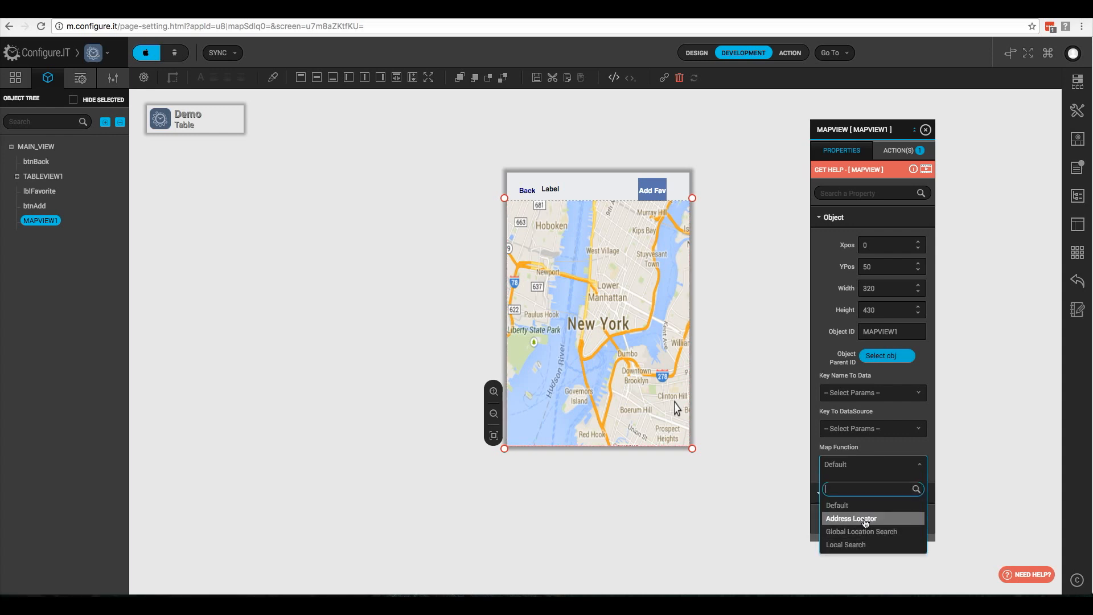
click(866, 518)
- Turn on Enable Google Map in the custom properties of MAPVIEW1
scroll(860, 458, down, 3)
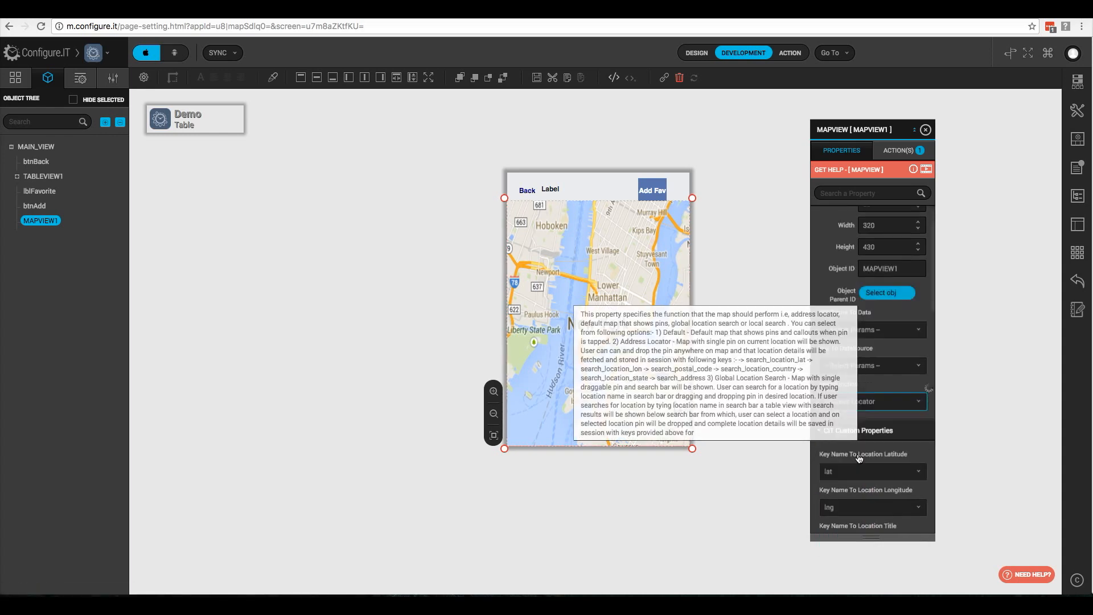
scroll(859, 459, down, 10)
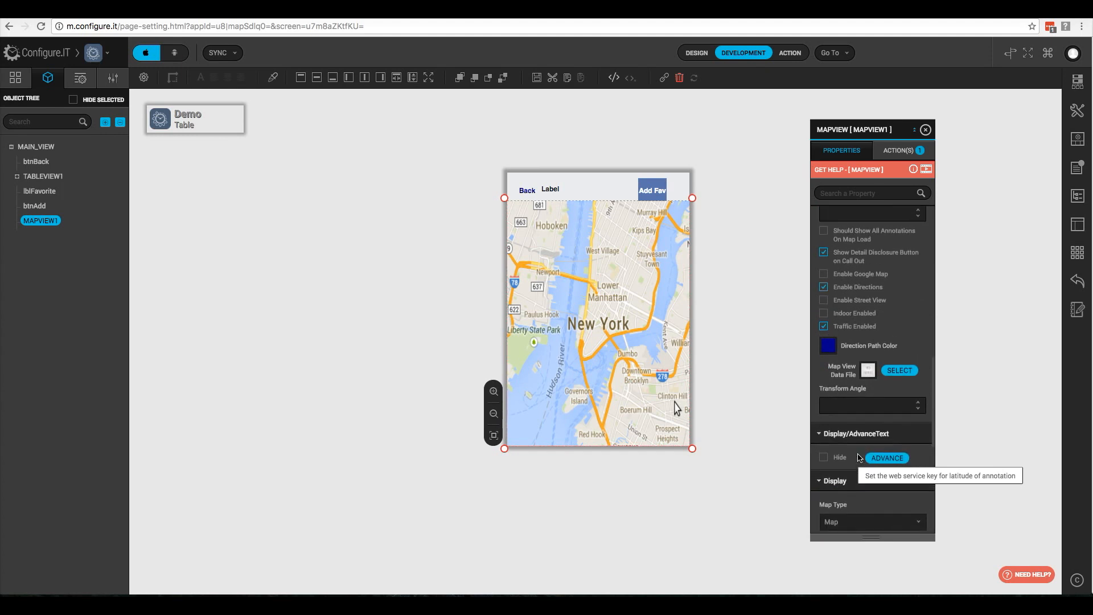
click(824, 279)
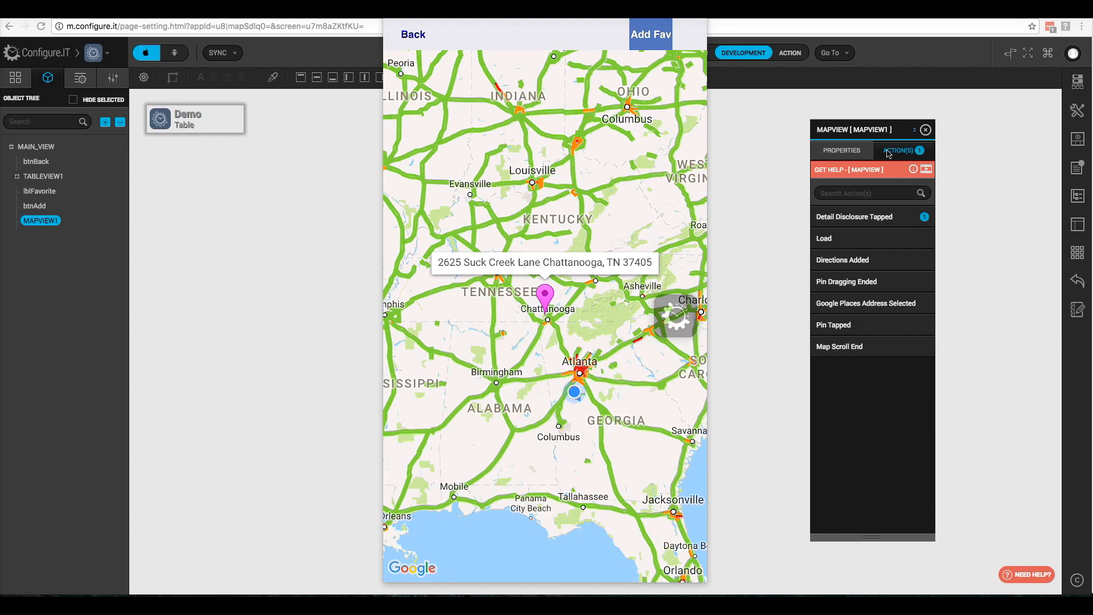
- In the map's Detail Disclosure Tapped event, set the Source Address of the Show Direction On Map action to Session
mouse_move(865, 225)
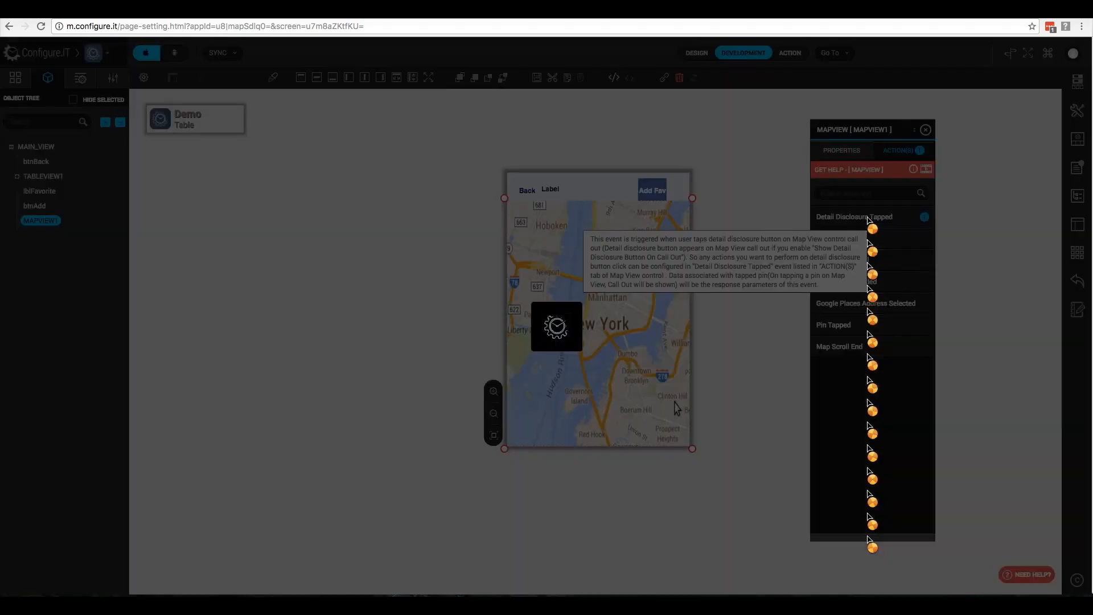
click(864, 225)
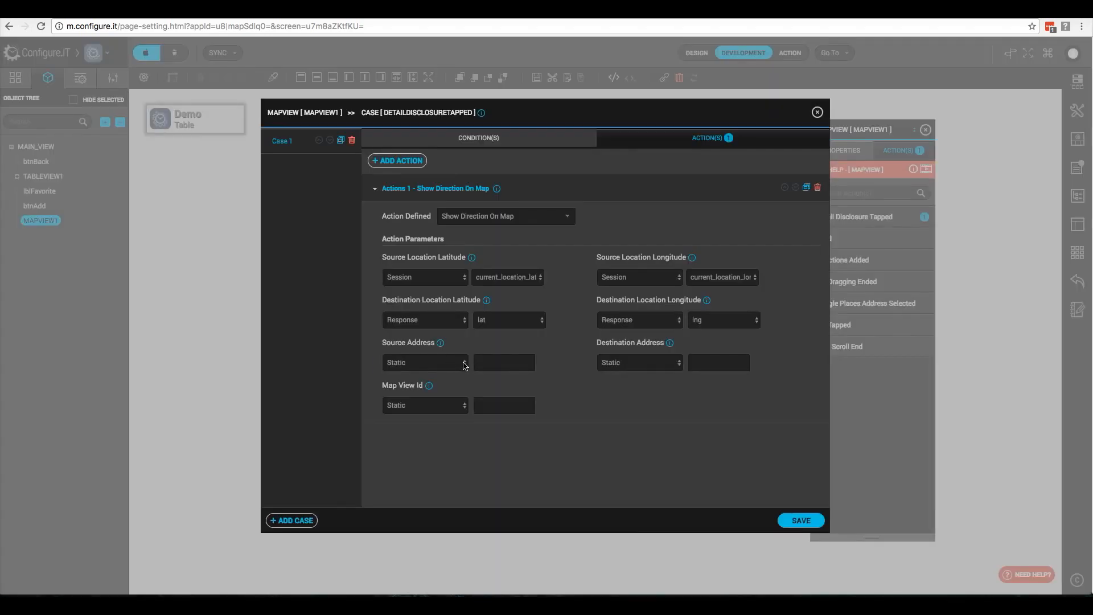
click(464, 362)
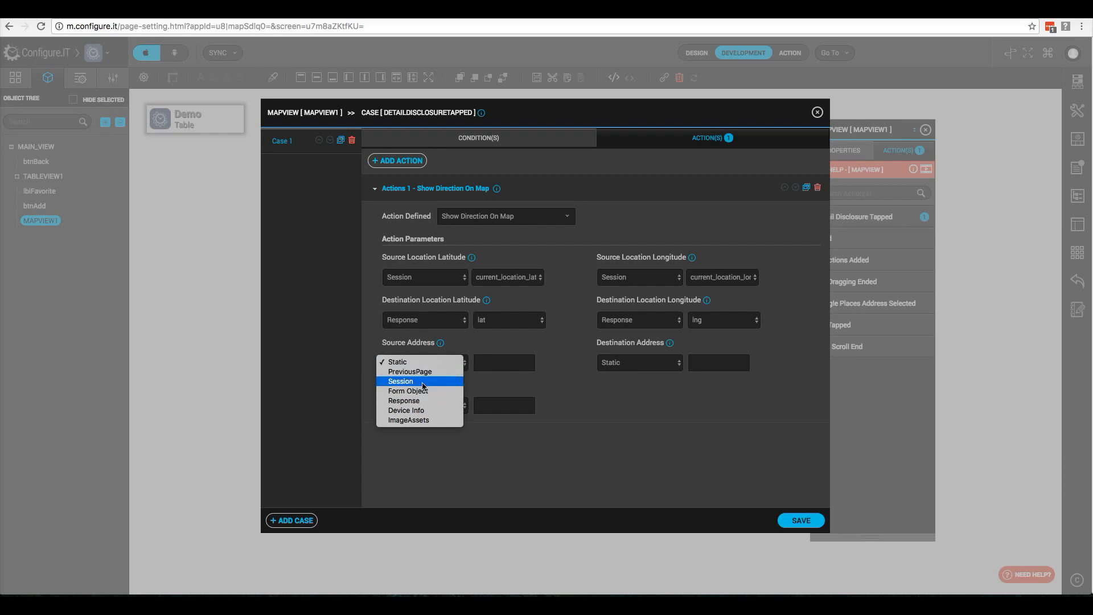
click(476, 372)
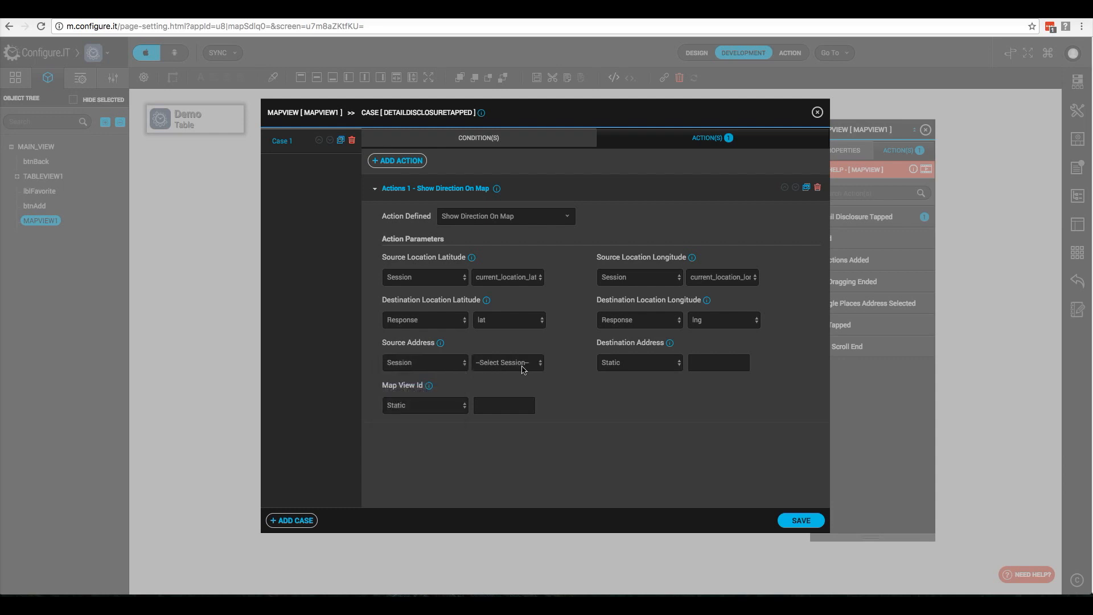
click(524, 369)
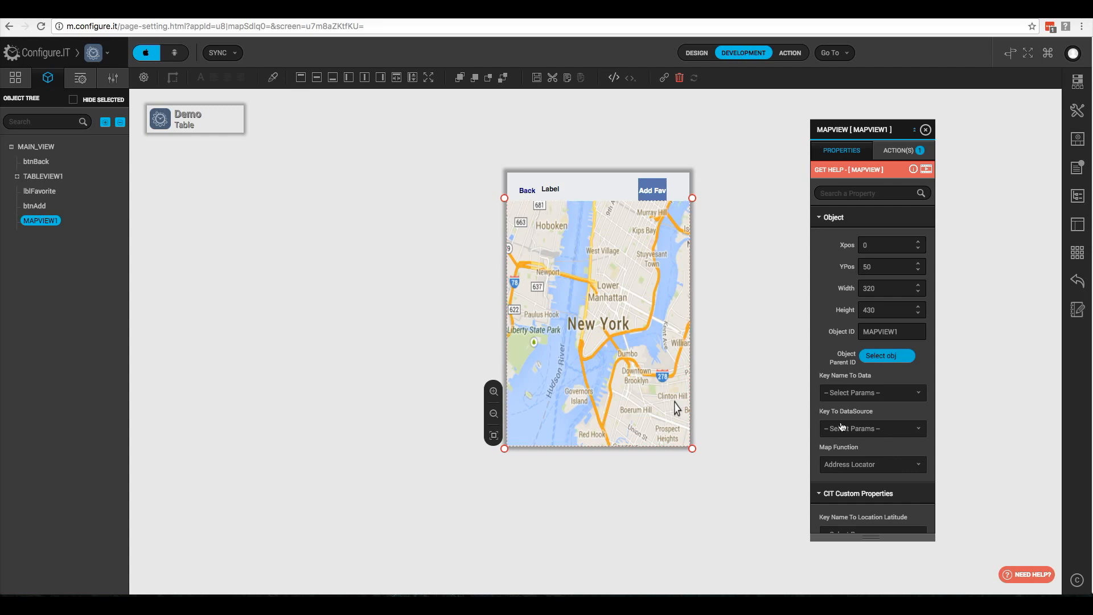
- Copy the file name flag_2_filled.png from the teal flag image in the Asset Manager
scroll(843, 428, down, 3)
scroll(843, 428, down, 7)
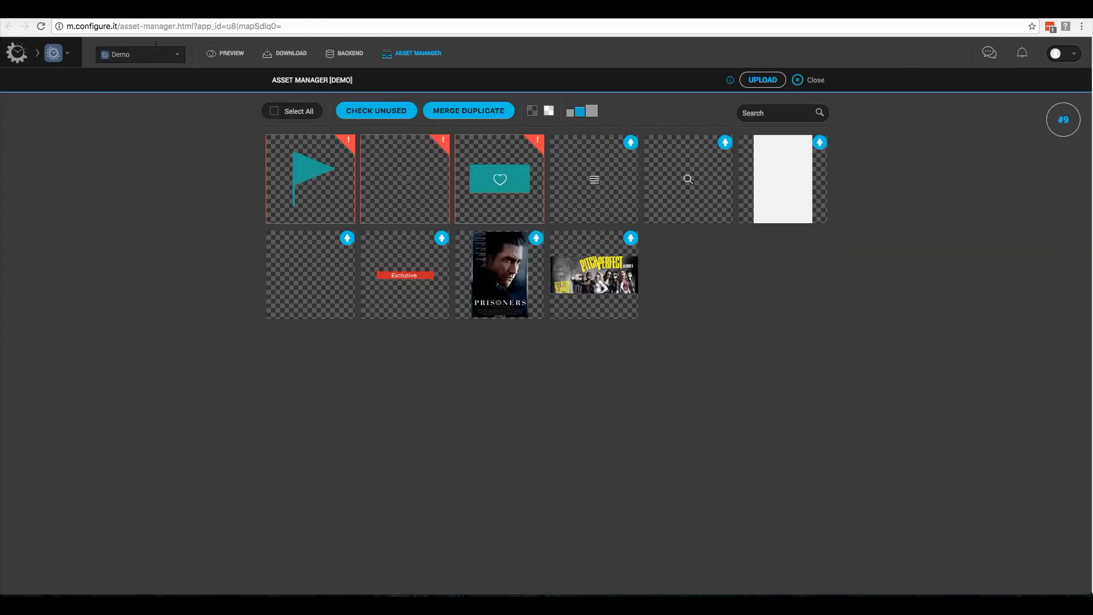
mouse_move(311, 196)
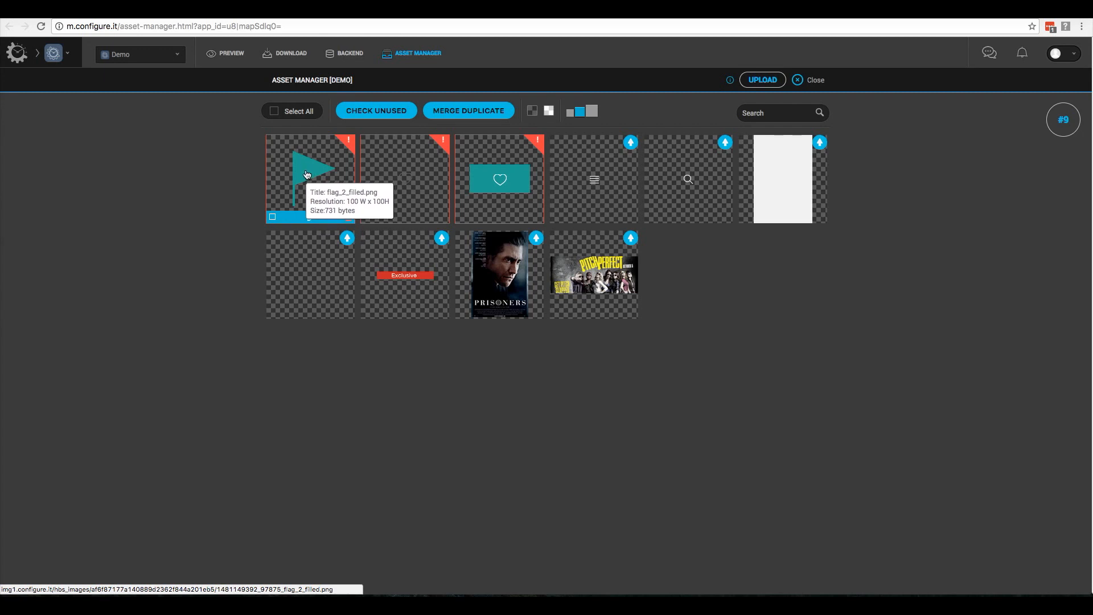
click(306, 174)
triple_click(546, 355)
key(super+c)
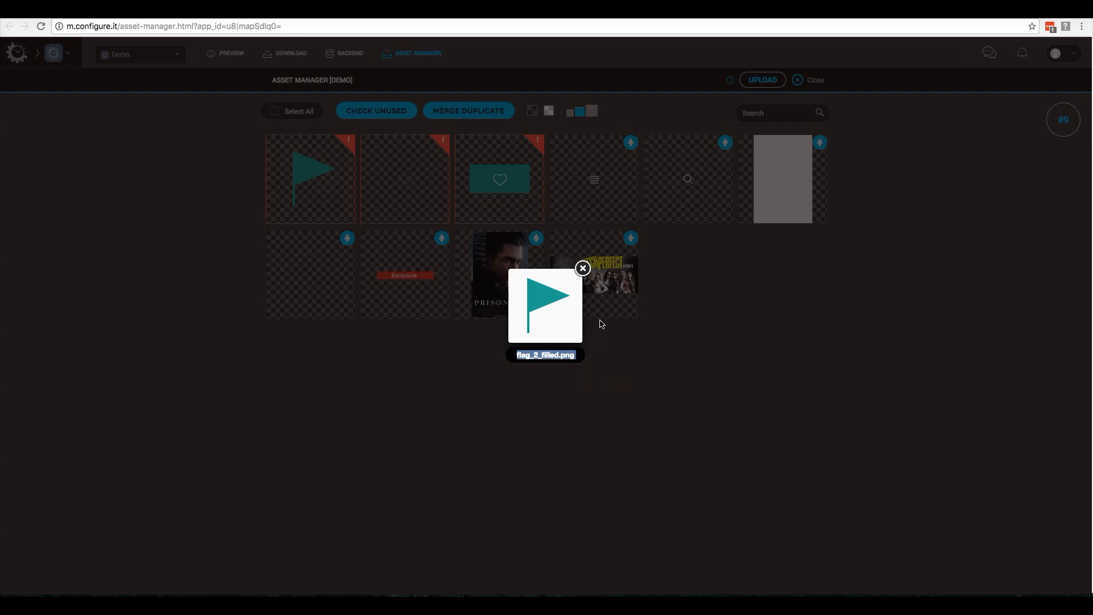
click(583, 269)
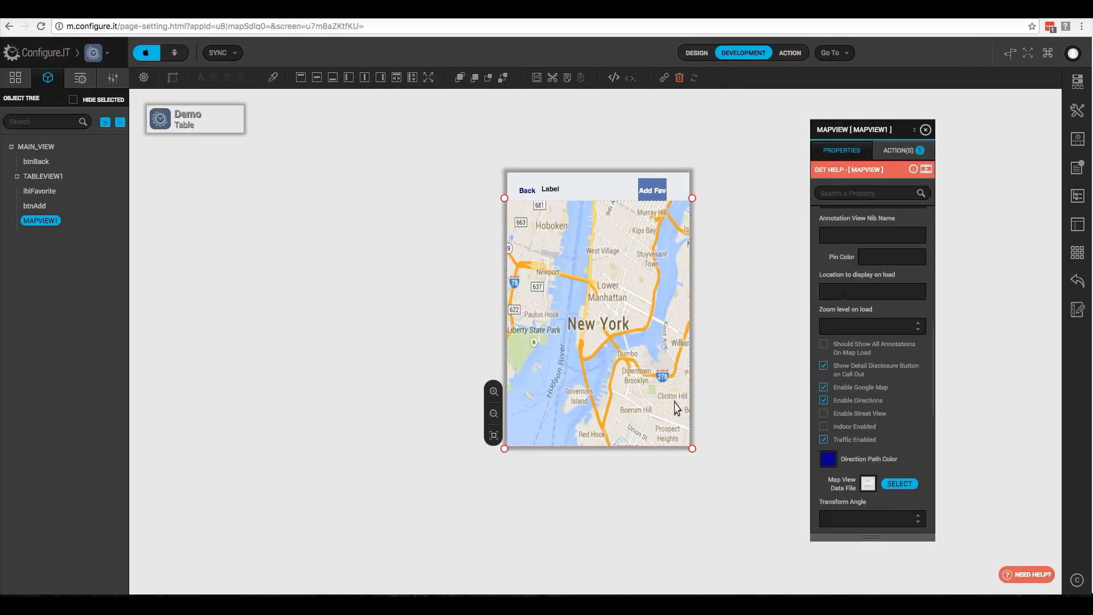
- Set the Pin Color property of MAPVIEW1 to the copied file name flag_2_filled.png
click(861, 259)
mouse_move(869, 277)
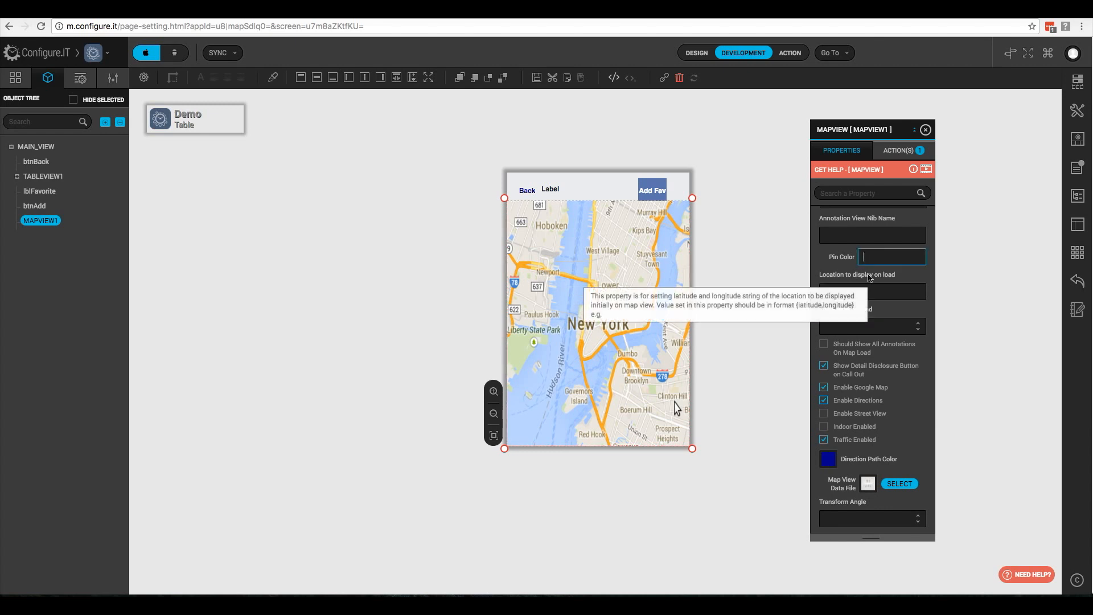
key(super+v)
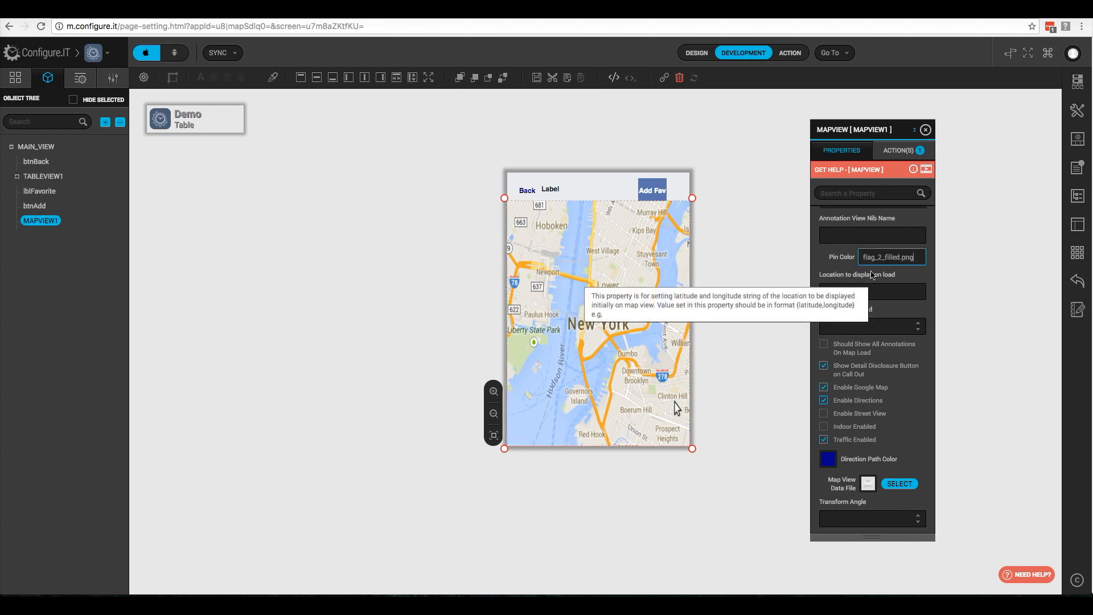